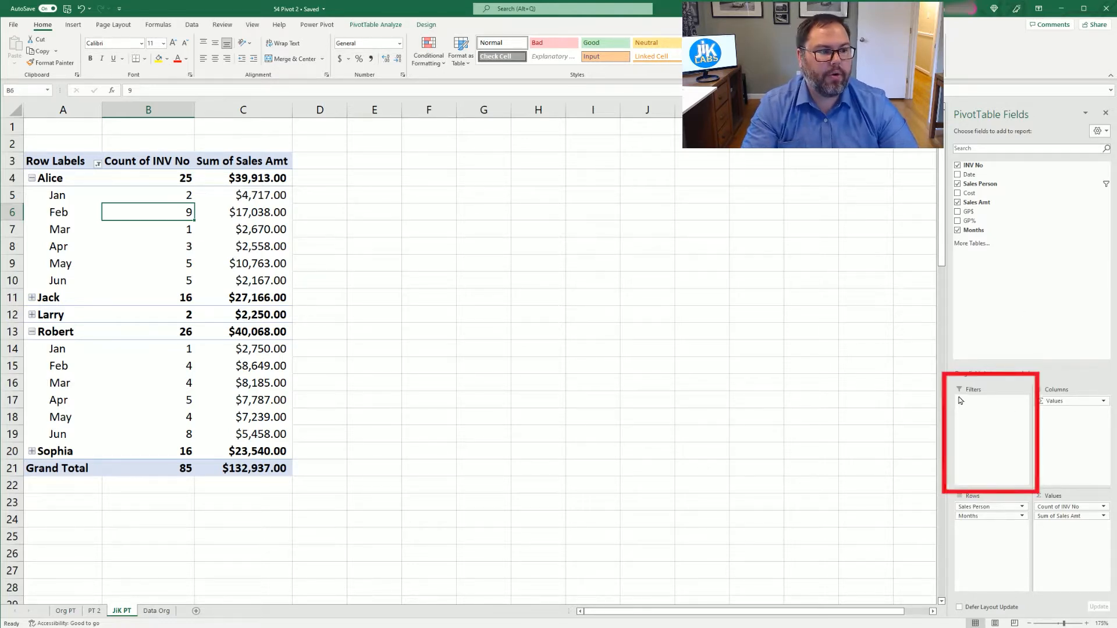
- Move the Sales Person field to the Filters area and filter the PivotTable to only the first salesperson listed
left_click_drag(987, 186, 992, 413)
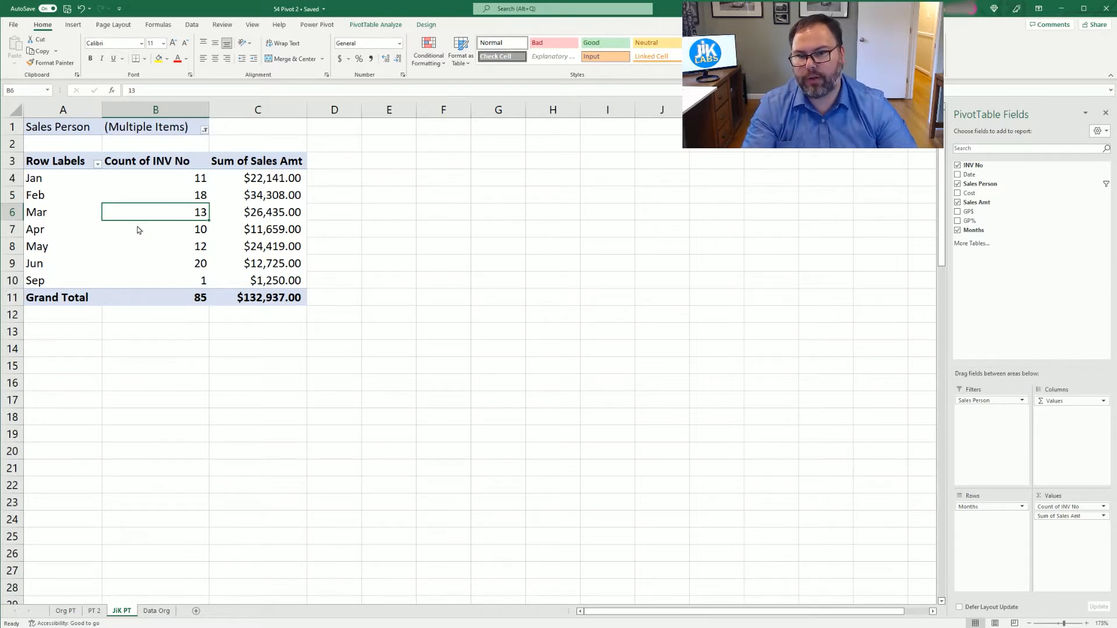
left_click(204, 130)
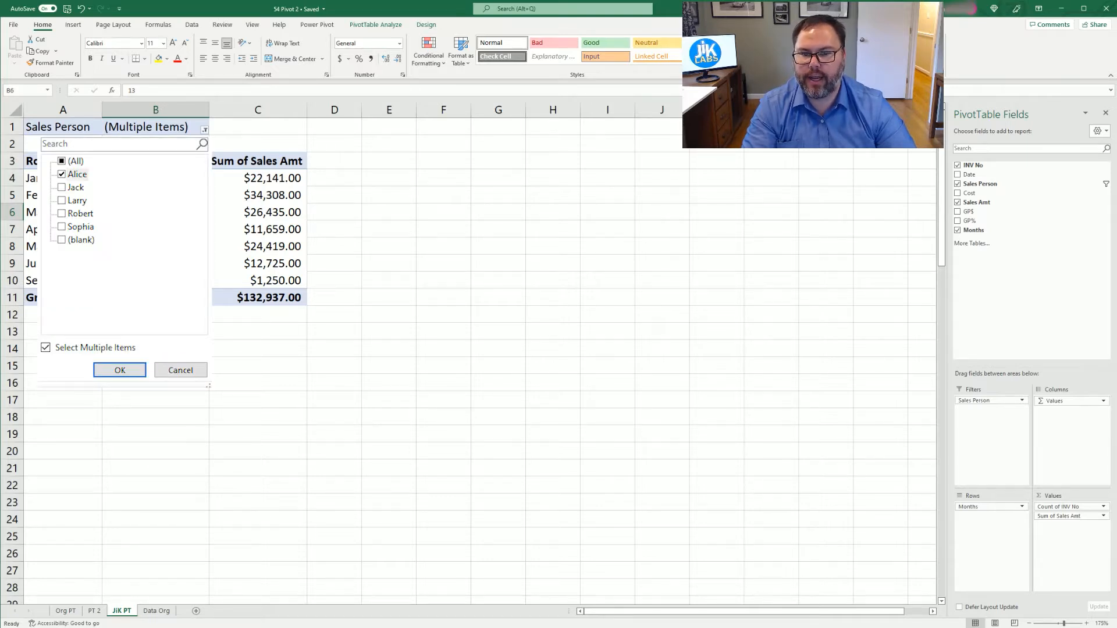
left_click(119, 370)
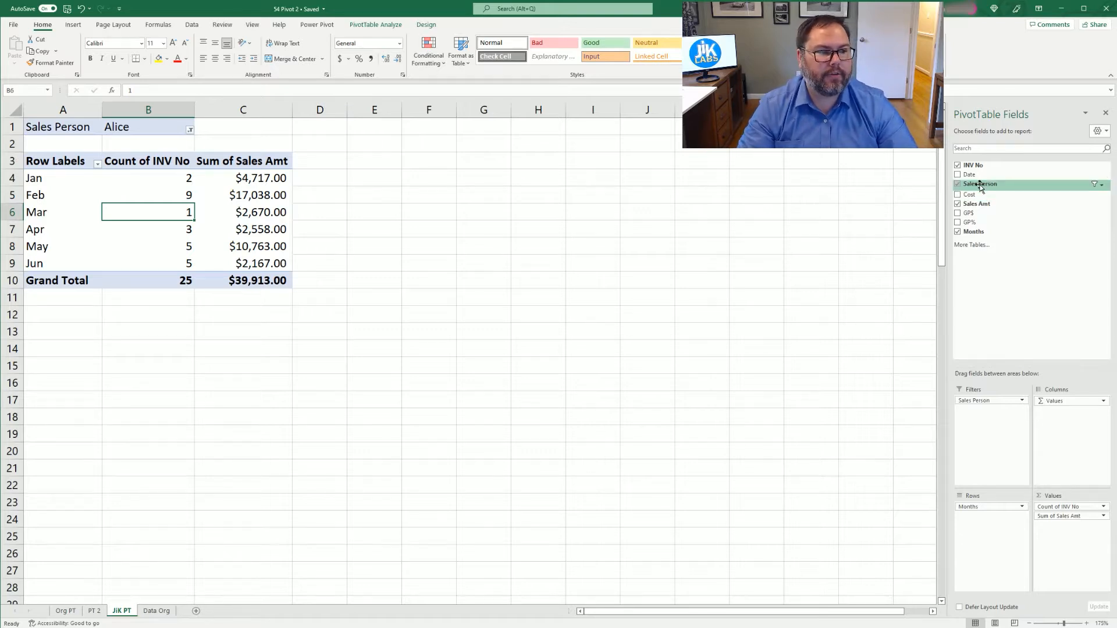
- Move Sales Person back to the Rows area above Months and set its row label filter to include every salesperson
left_click_drag(989, 400, 983, 505)
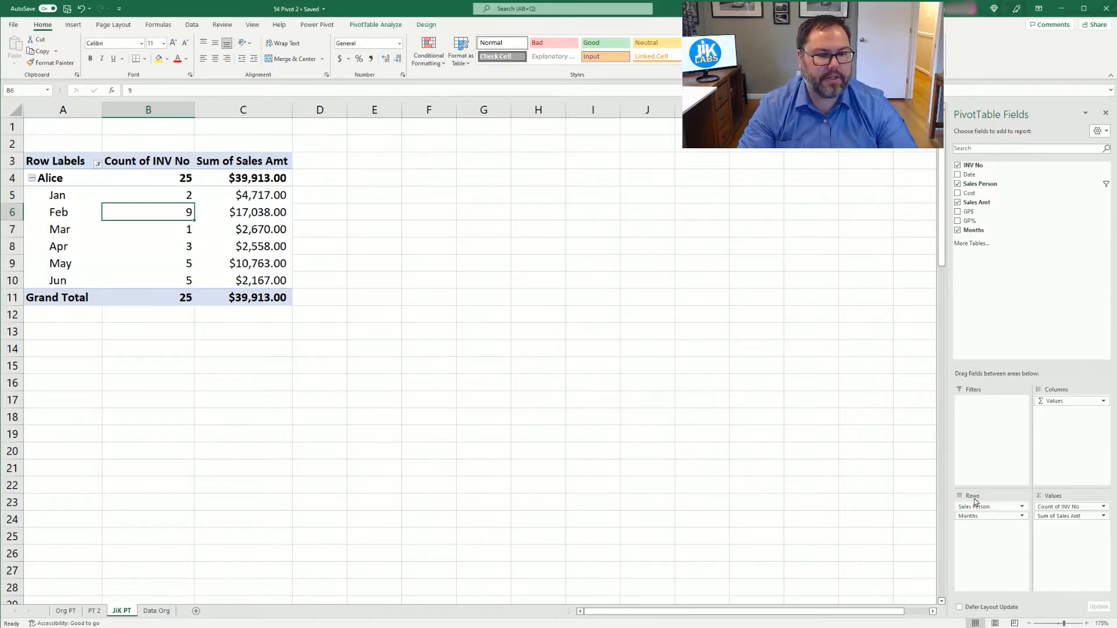
left_click(32, 178)
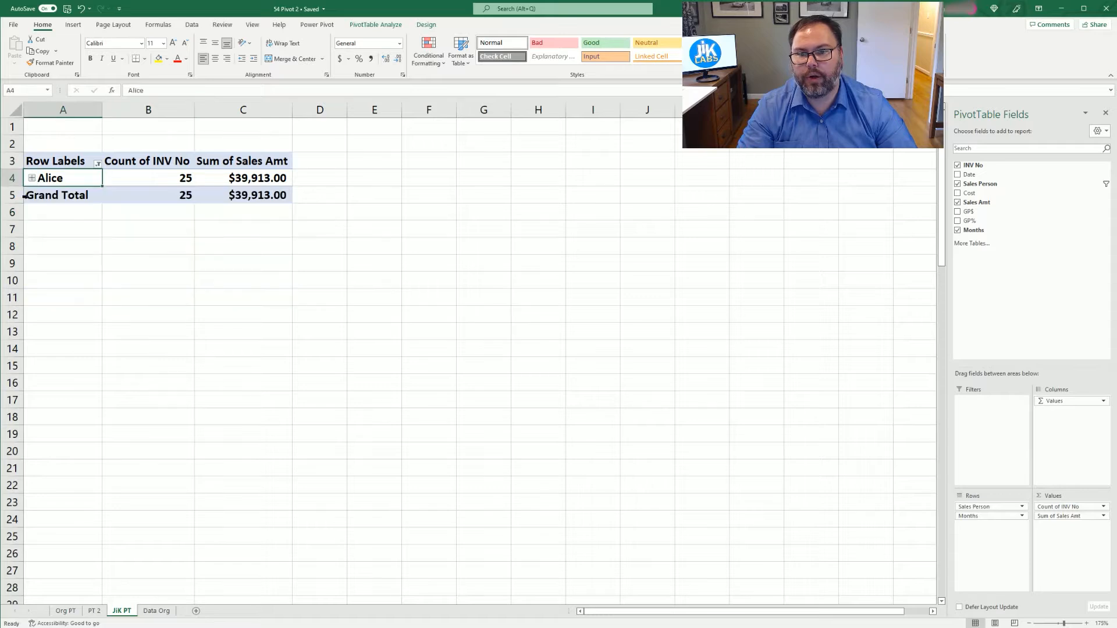
key("alt+Down")
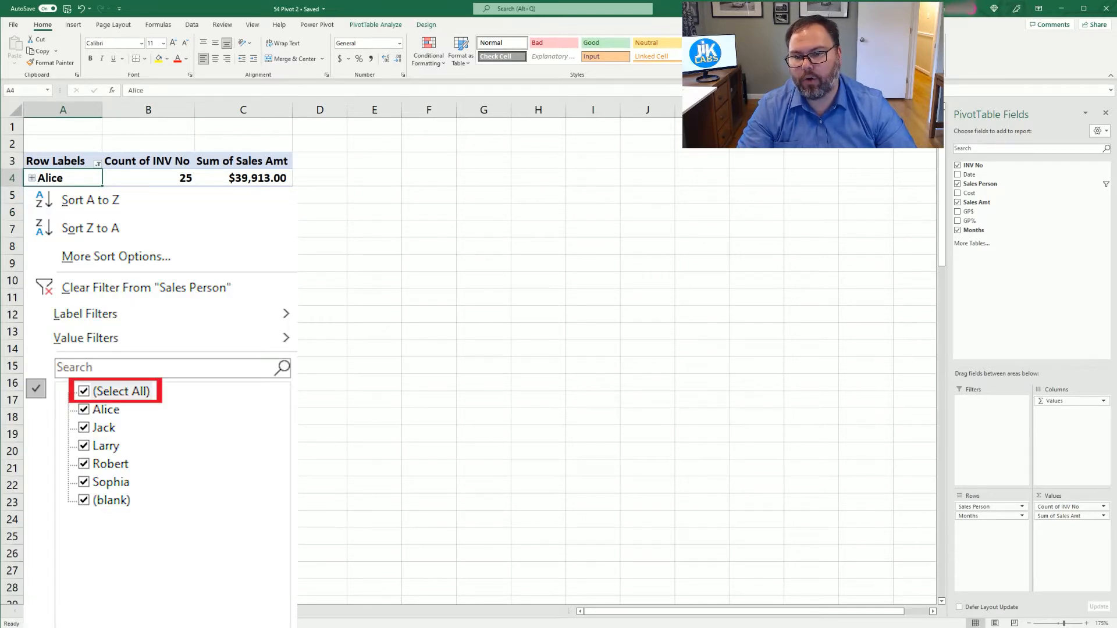
key("Return")
- Expand the first two salespeople in the PivotTable to show their monthly rows
left_click(32, 178)
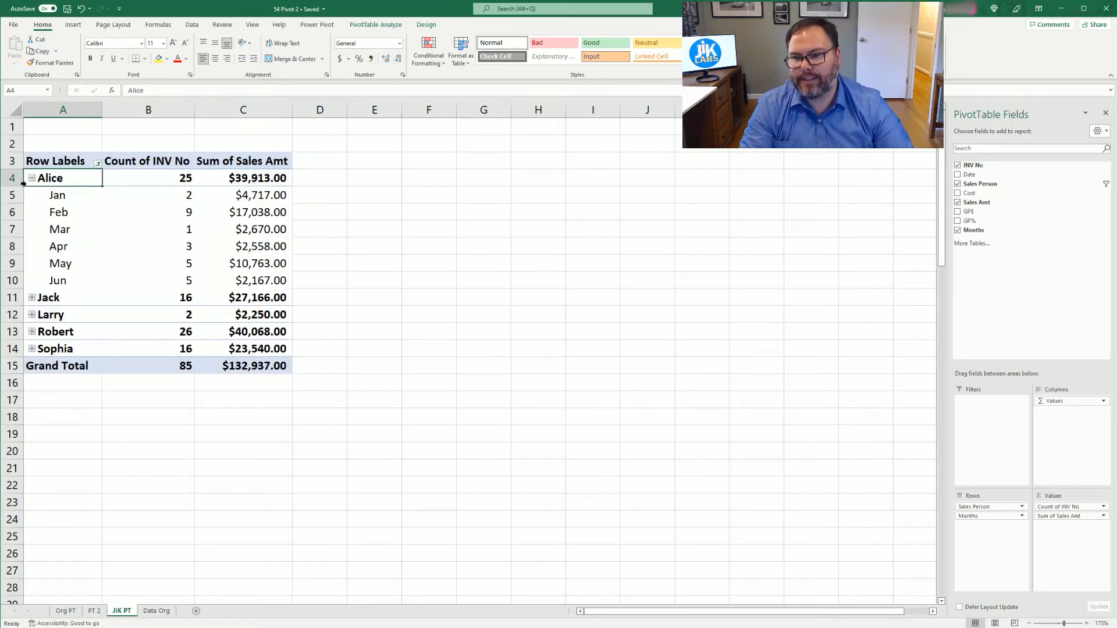
left_click(32, 298)
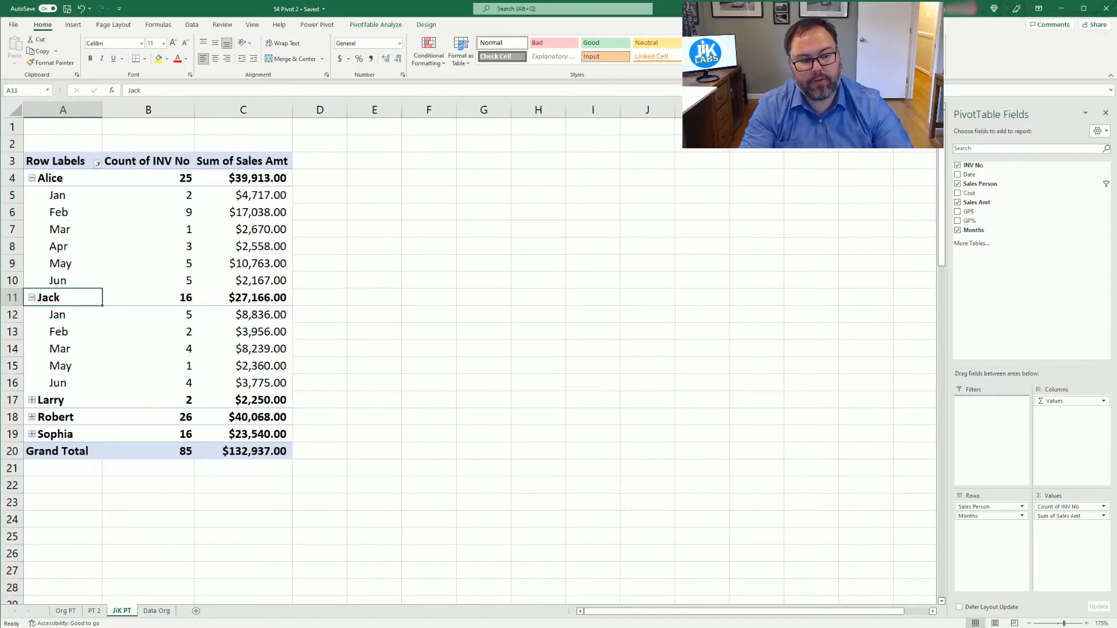
- Move the Months field to the Filters area and filter the report to Mar only
left_click_drag(994, 421, 992, 424)
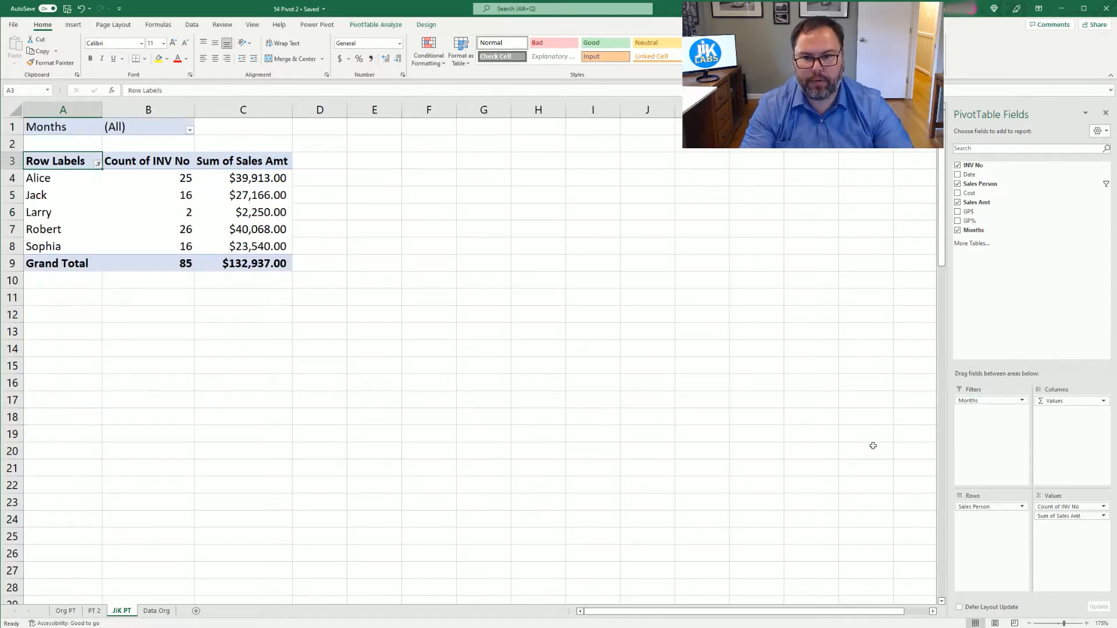
left_click(37, 179)
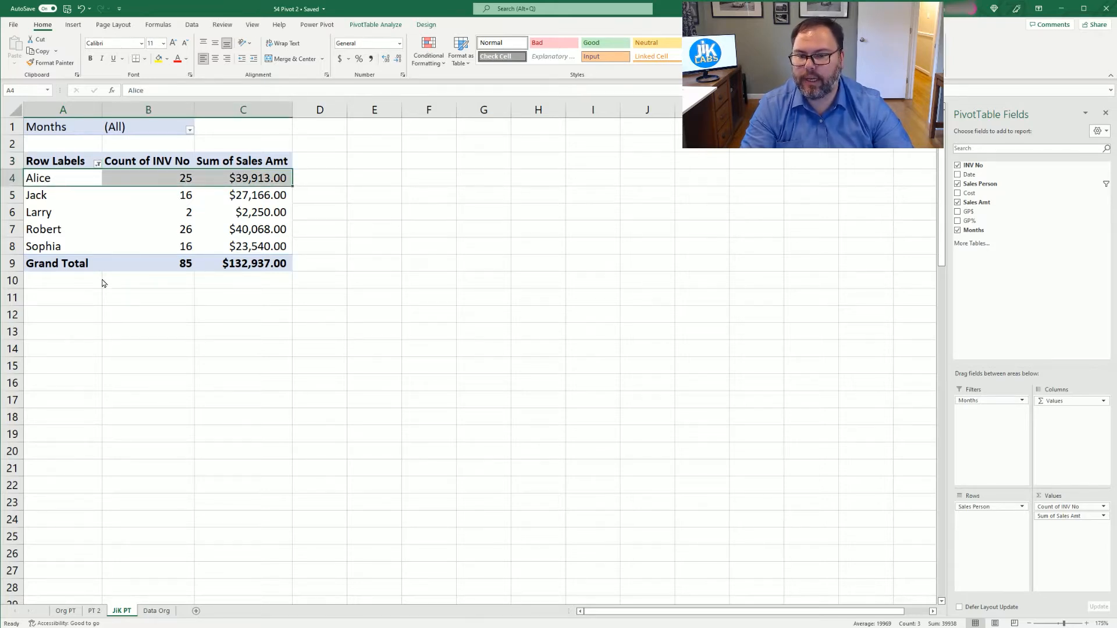
left_click(57, 195)
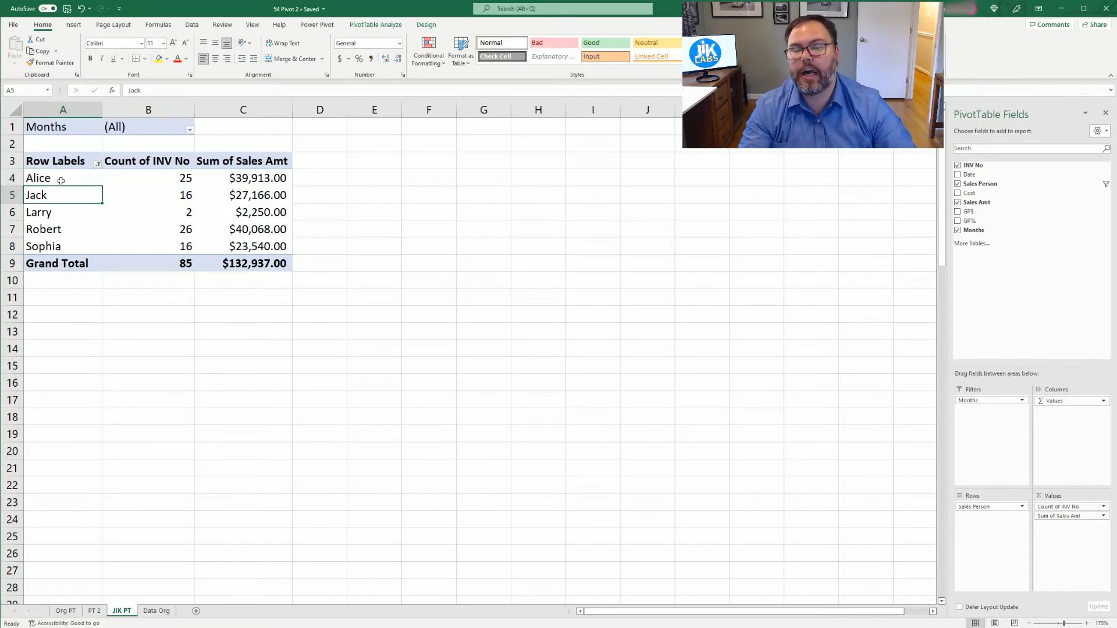
left_click(190, 131)
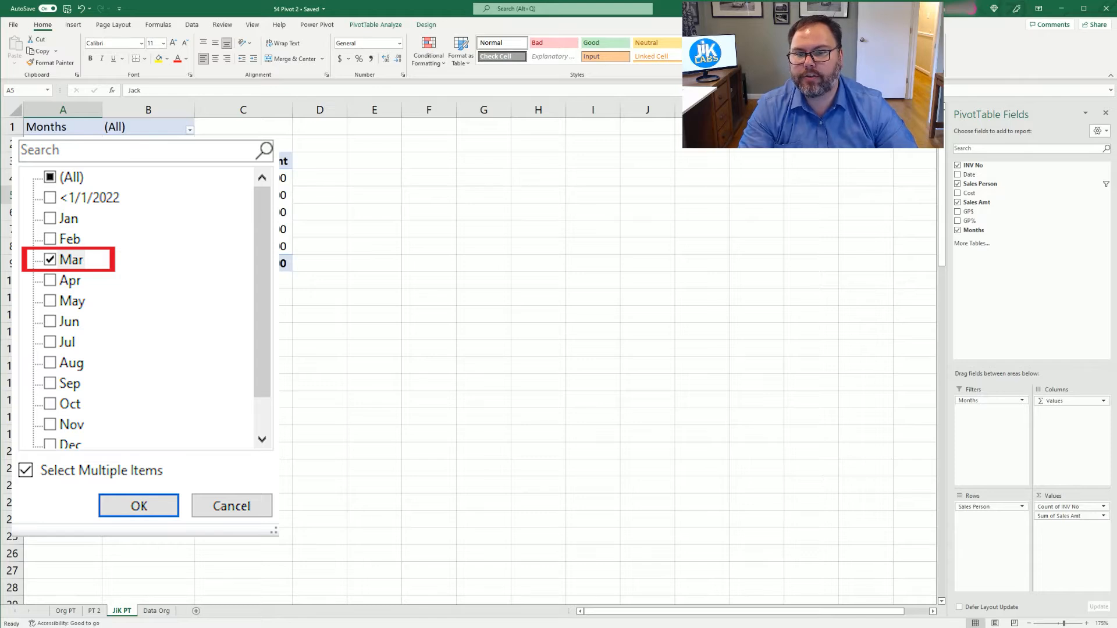
left_click(139, 505)
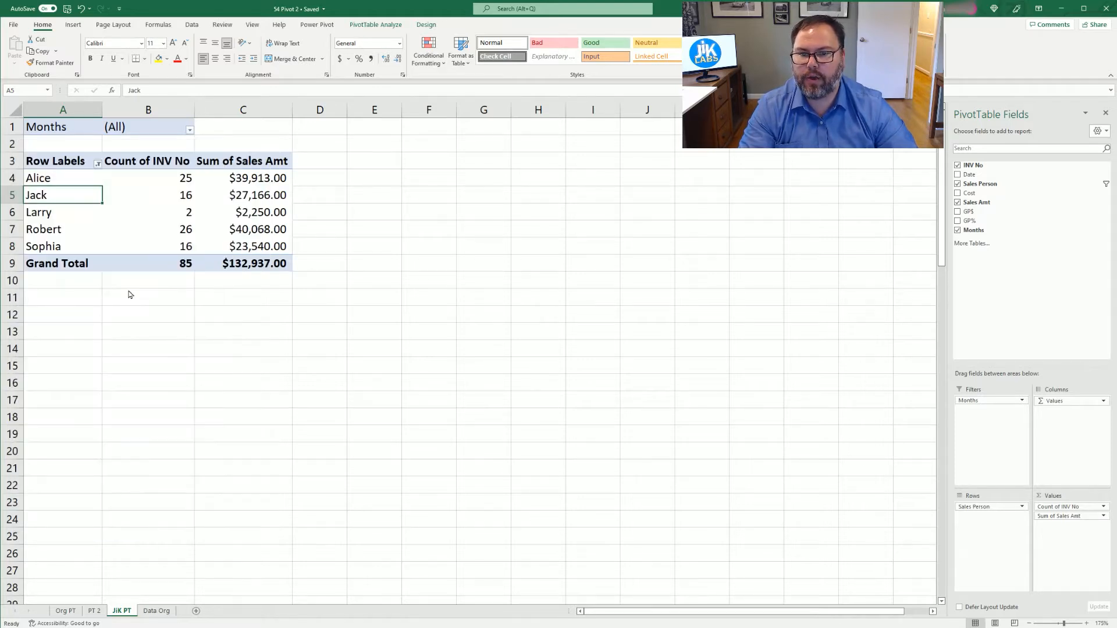
- Try the Months report filter with multiple months, including Jan and Mar, and reset it to all months
left_click(193, 130)
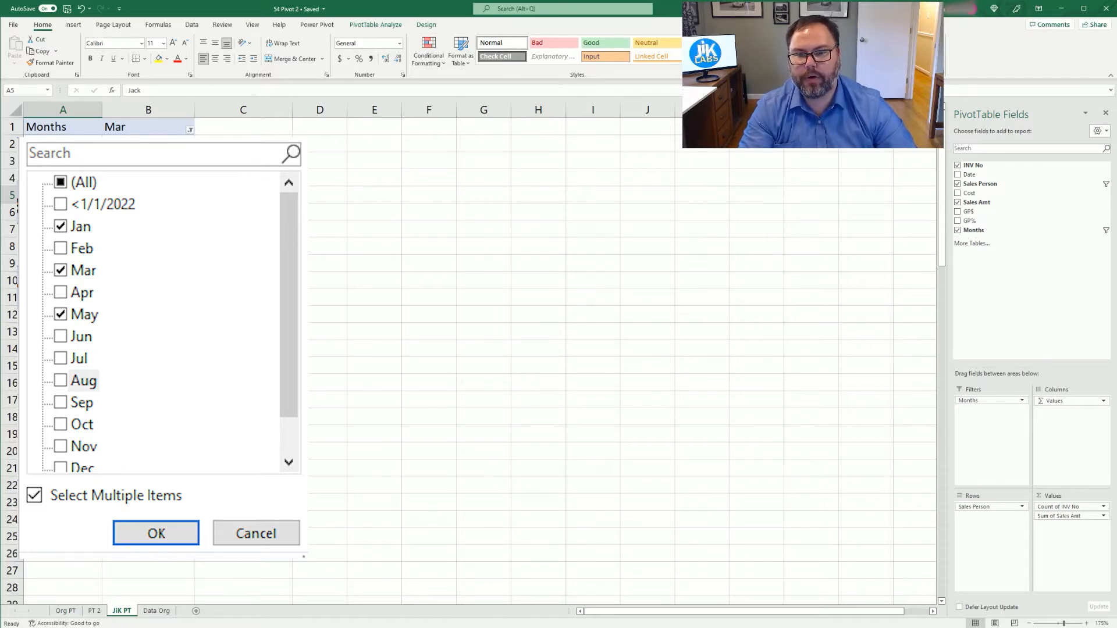
key("Return")
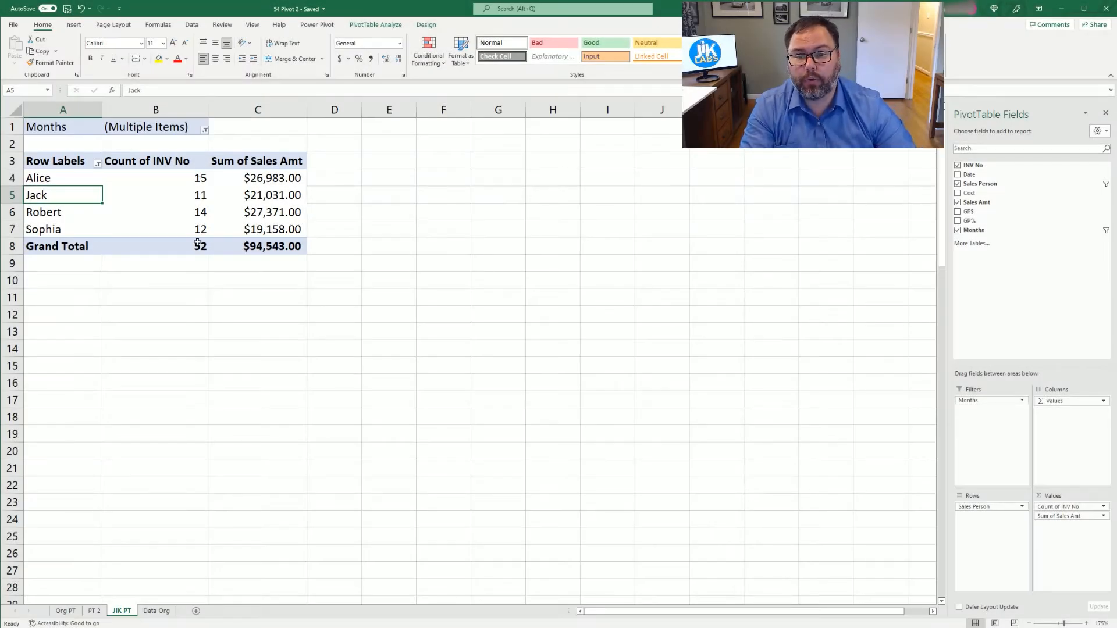
left_click(204, 130)
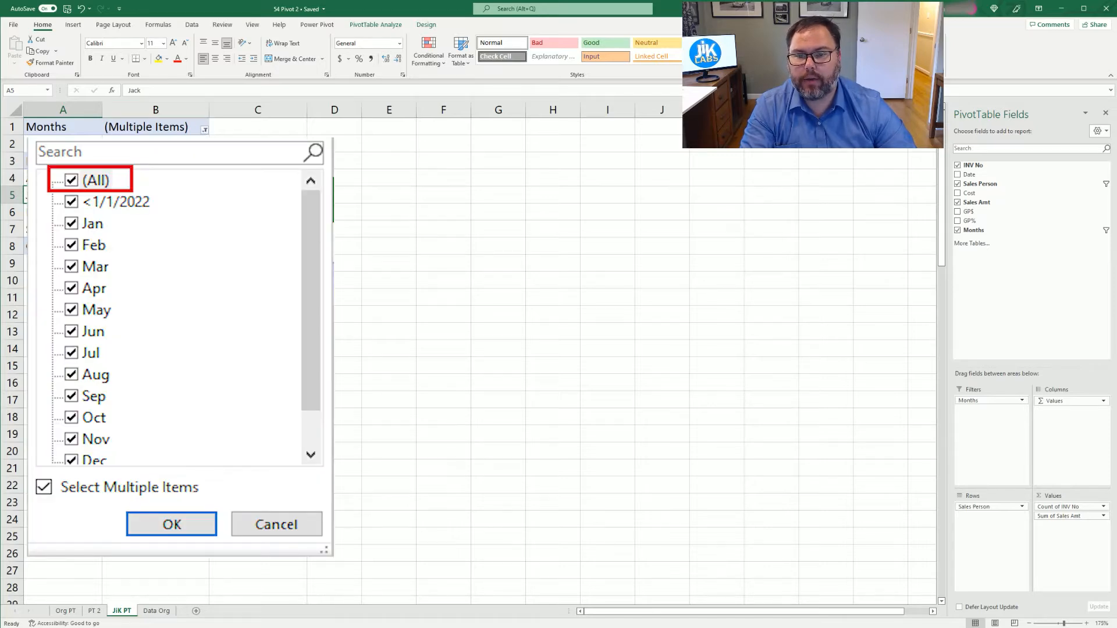
left_click(171, 524)
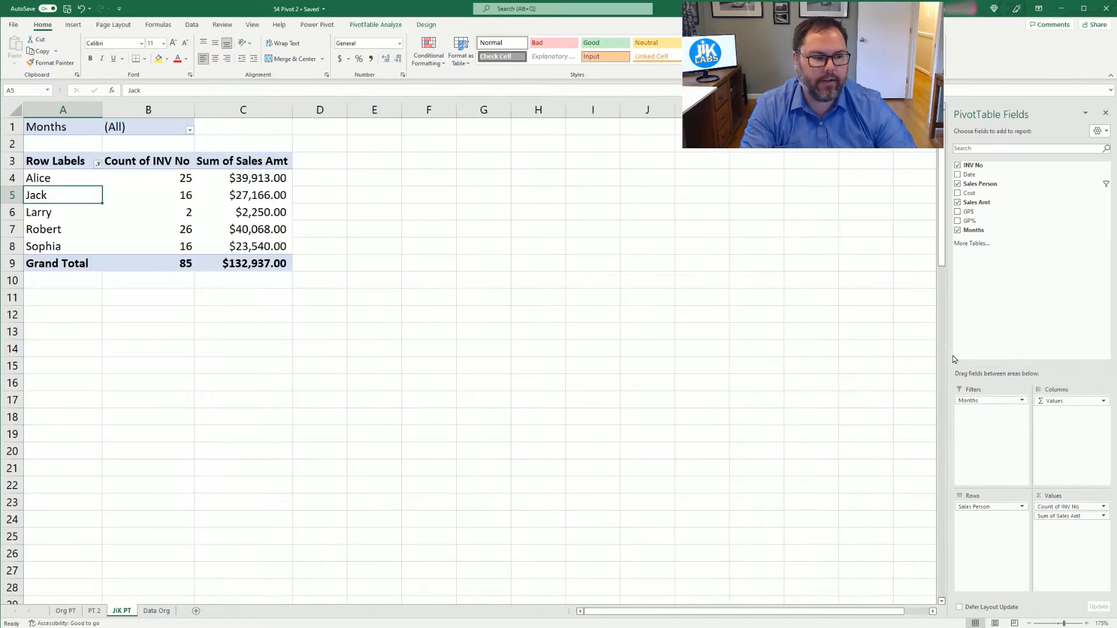
- Remove the Months field from the PivotTable and select an invoice count cell inside the table
left_click(959, 232)
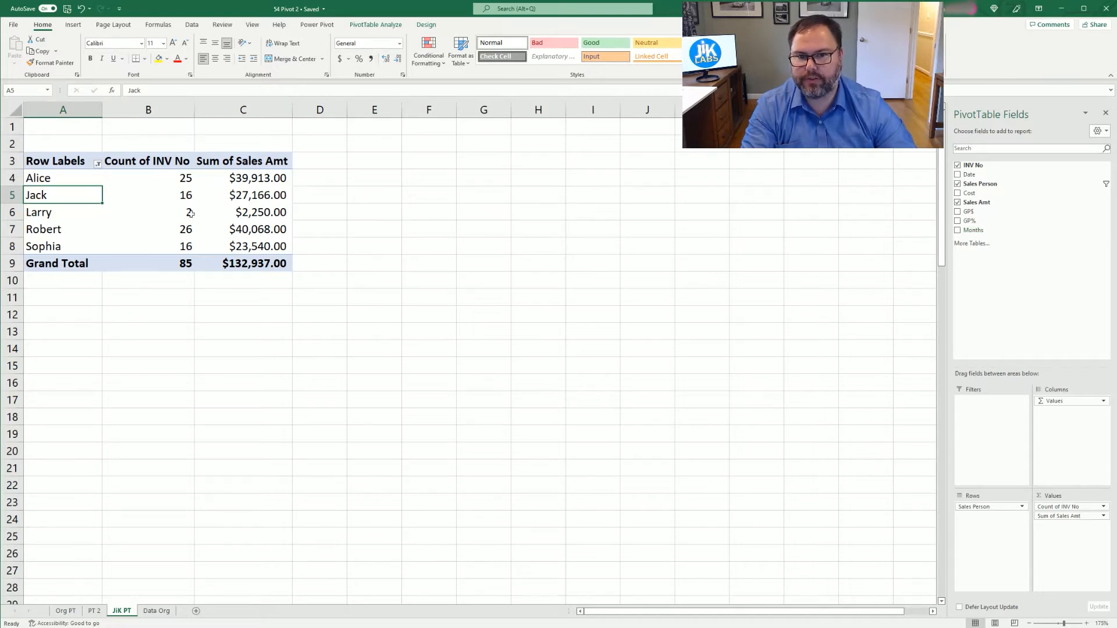
left_click(27, 213)
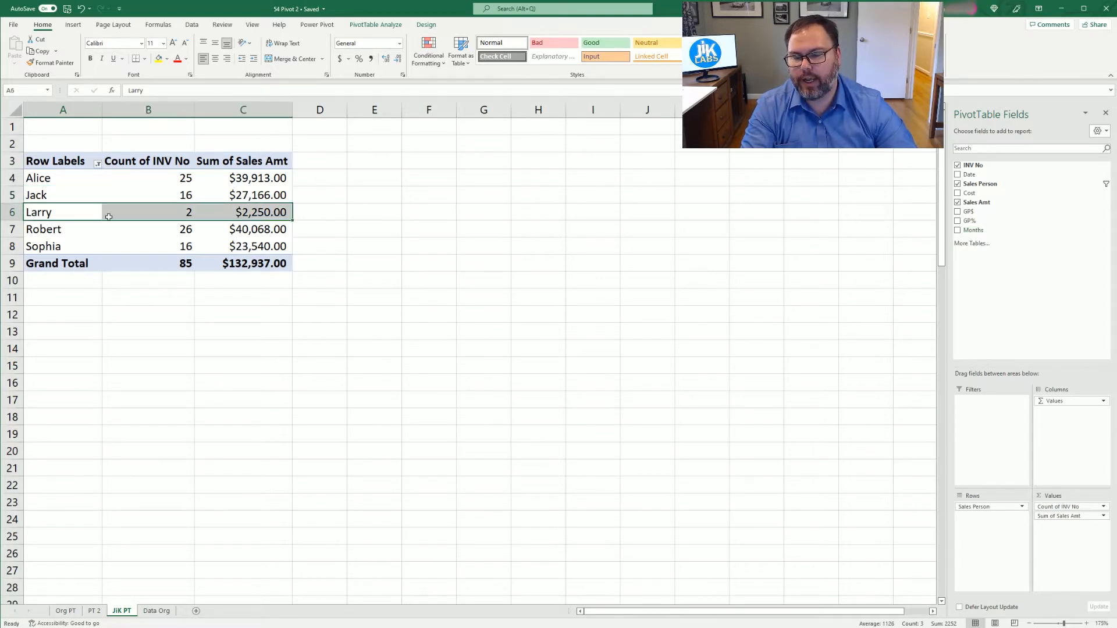
left_click(125, 212)
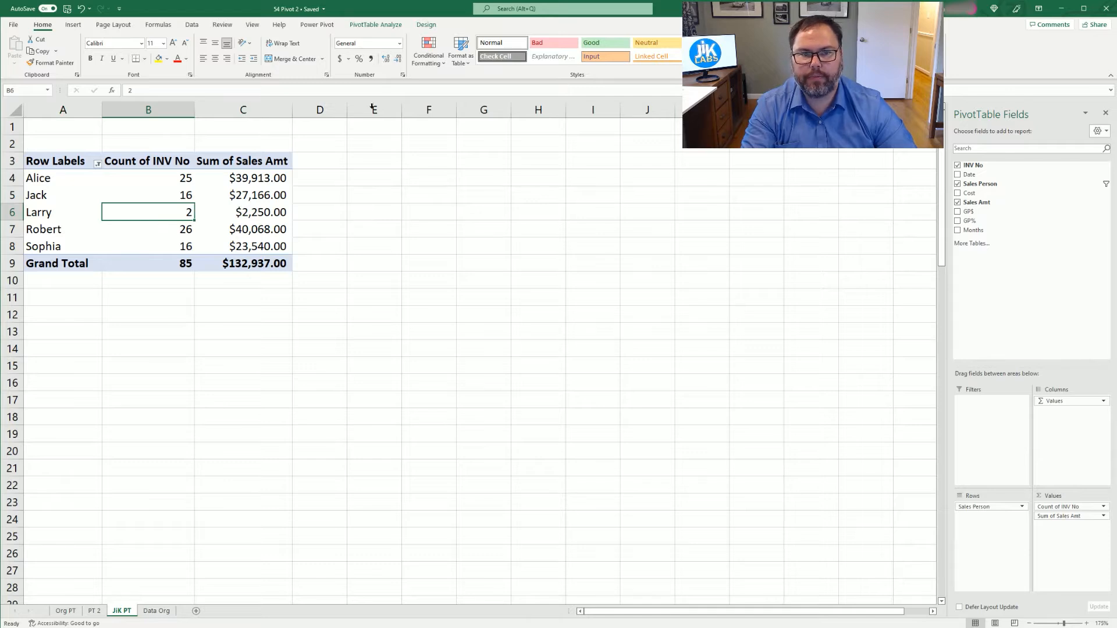
- Insert a slicer for the Months field and place it beside the PivotTable near the top of the sheet
left_click(368, 28)
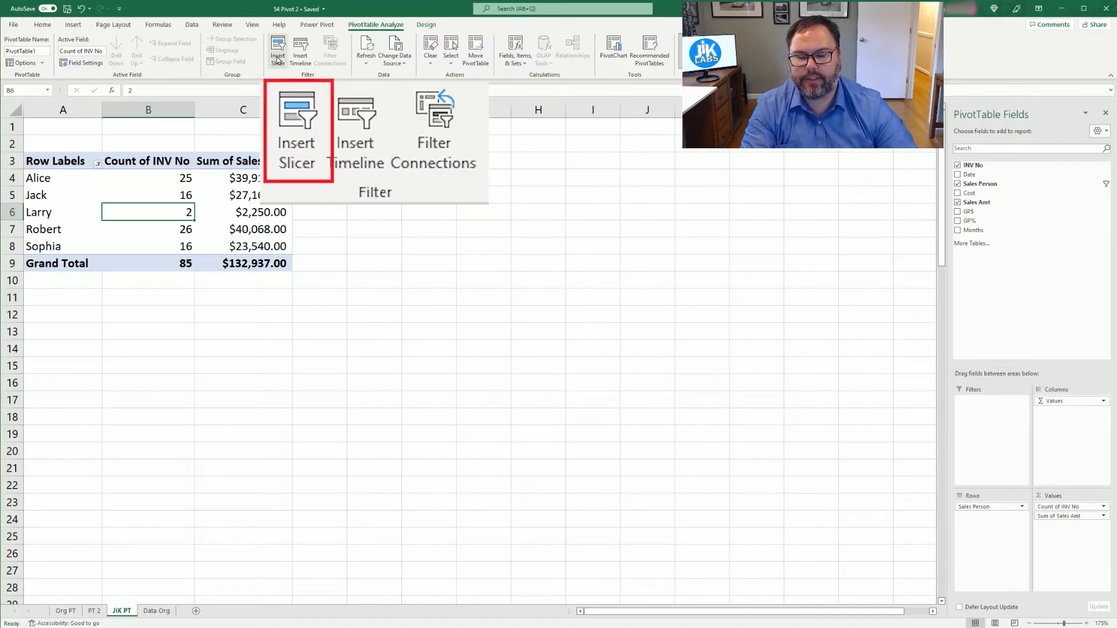
left_click(277, 60)
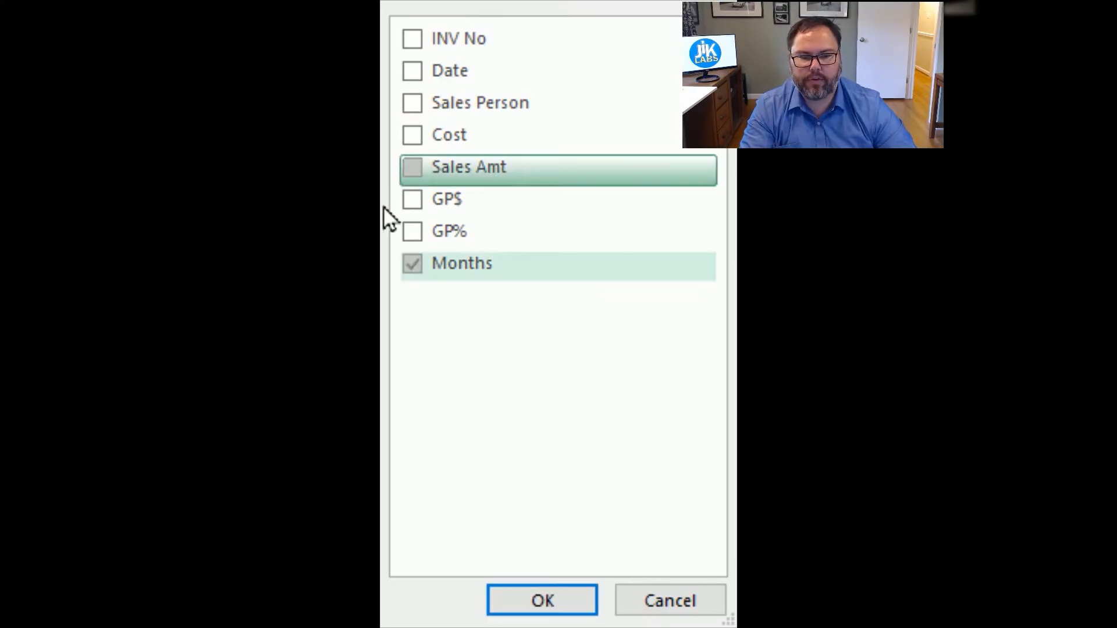
left_click(411, 266)
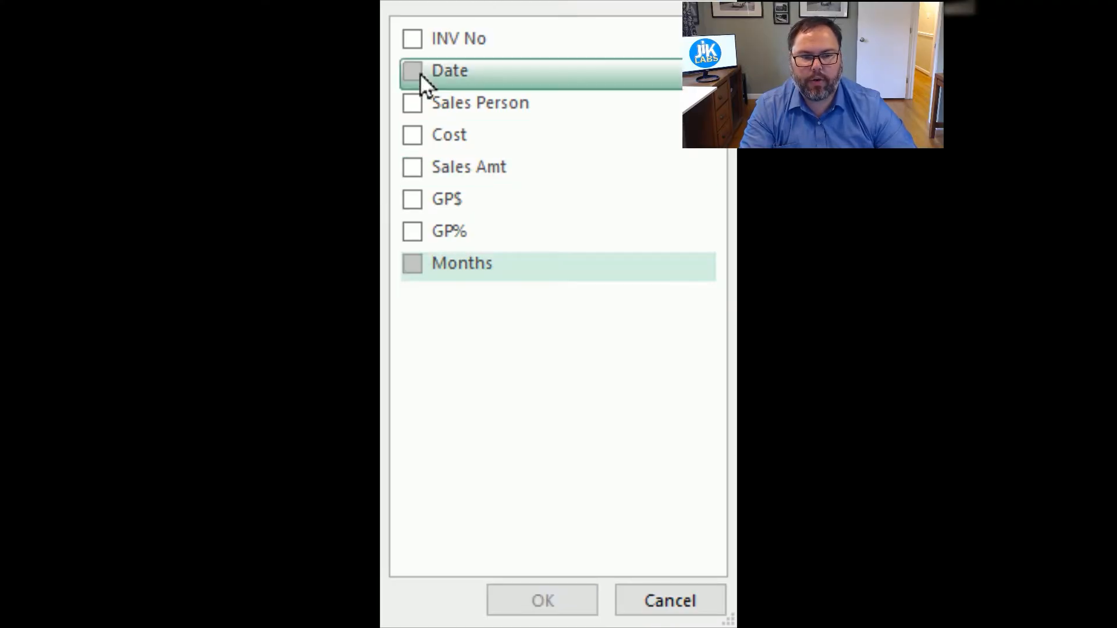
left_click(412, 266)
left_click(550, 607)
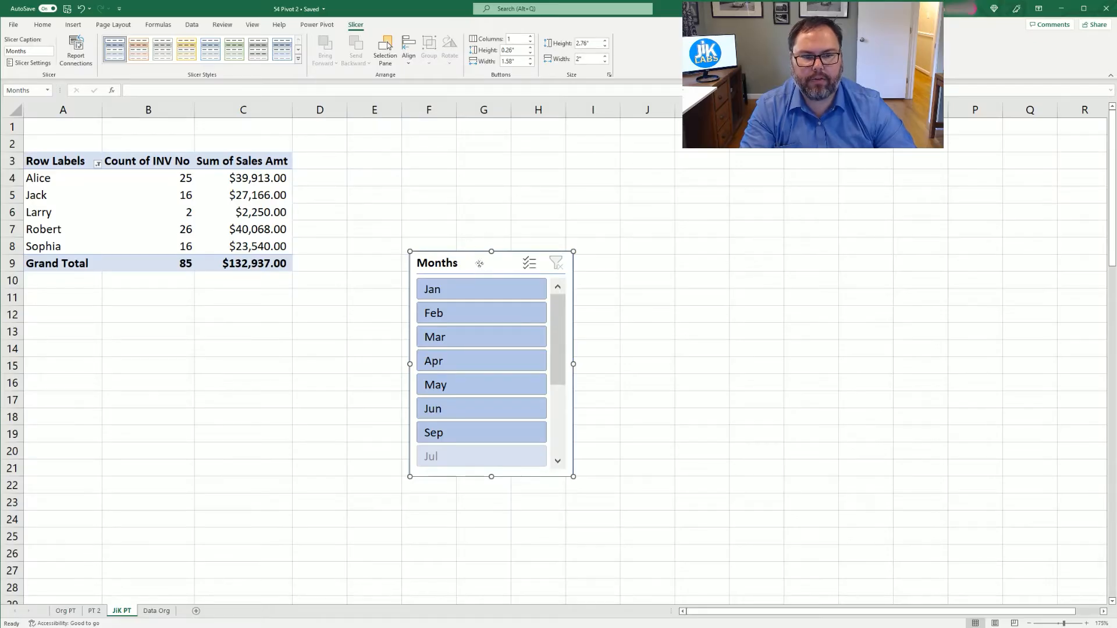
left_click_drag(479, 263, 476, 147)
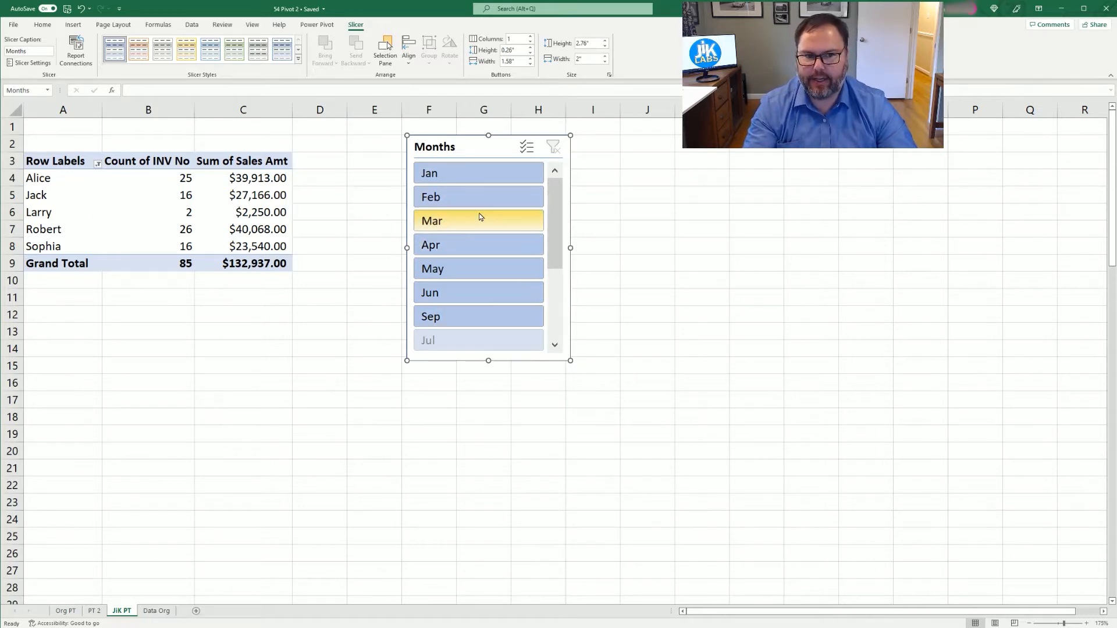
- Filter the PivotTable with the Months slicer by Feb, May and Mar, one month at a time
left_click(474, 199)
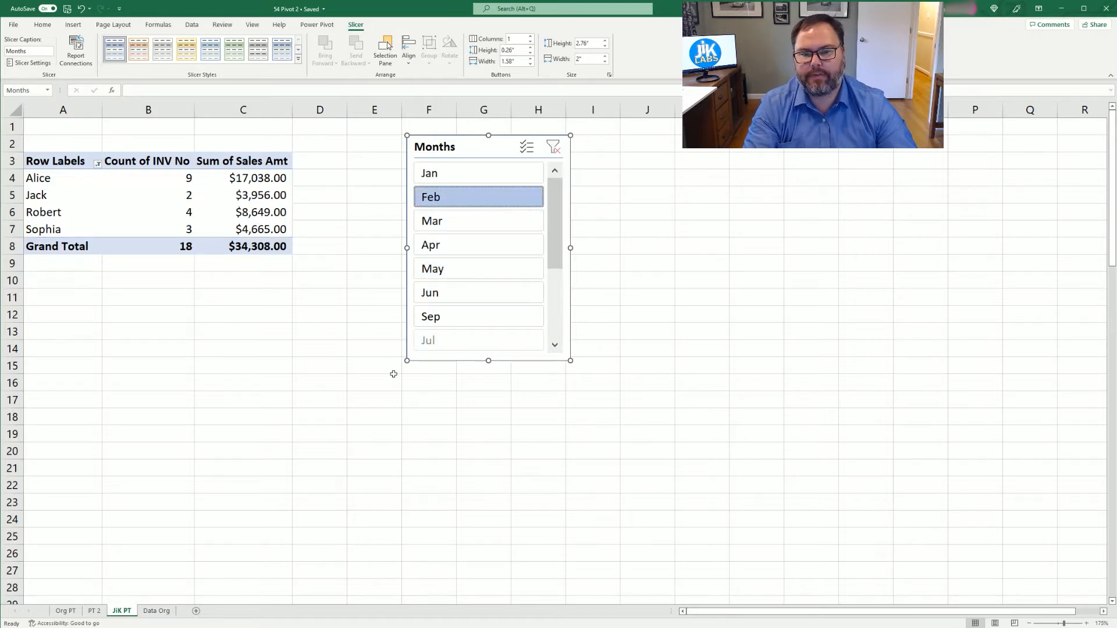
left_click(468, 273)
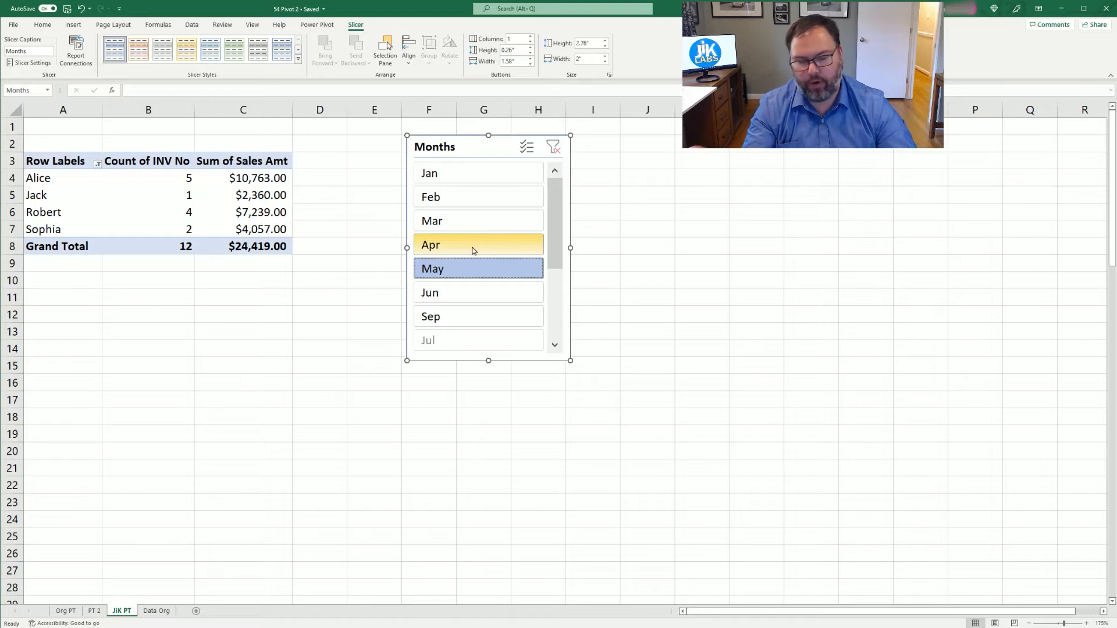
left_click(456, 224)
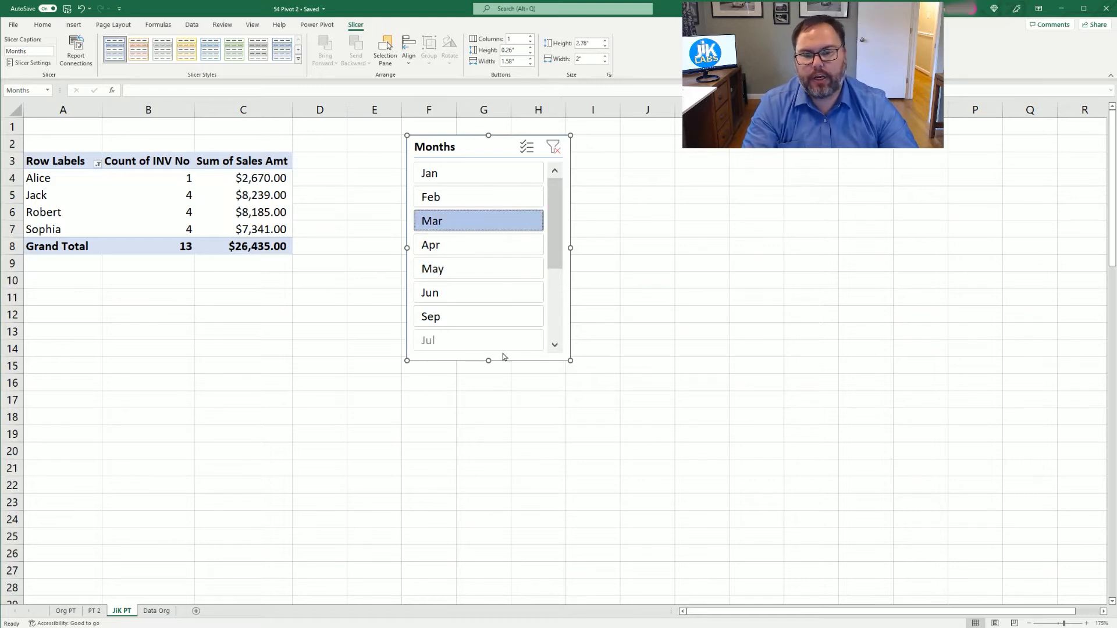
- Turn on multi-select in the Months slicer and add Jan, Feb, Apr and May to the selected Mar
left_click(527, 148)
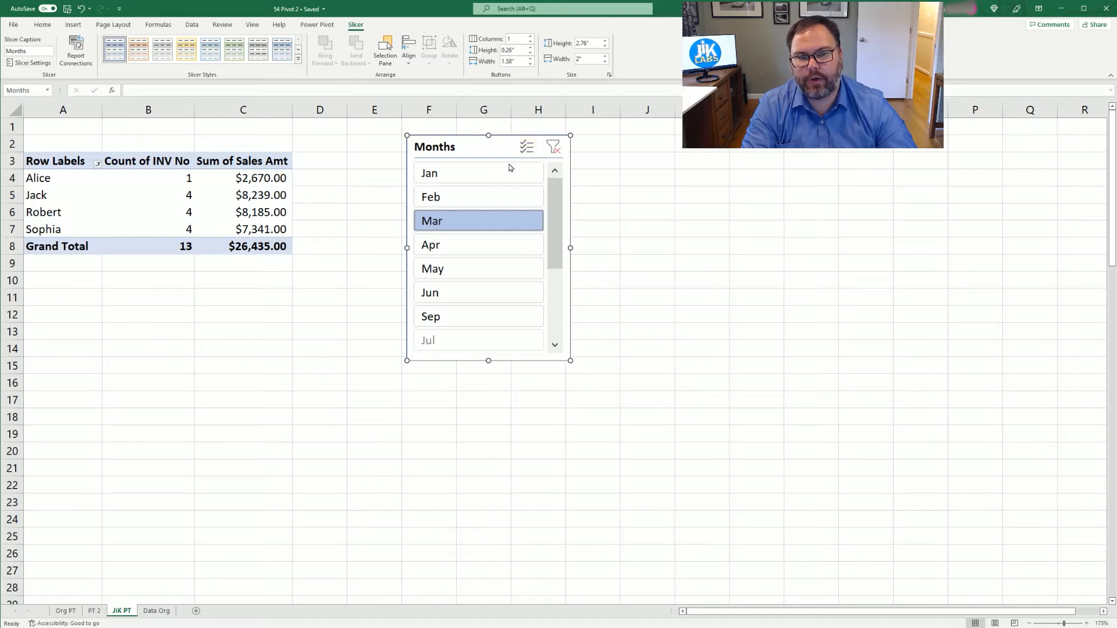
left_click(459, 174)
left_click(455, 198)
left_click(450, 248)
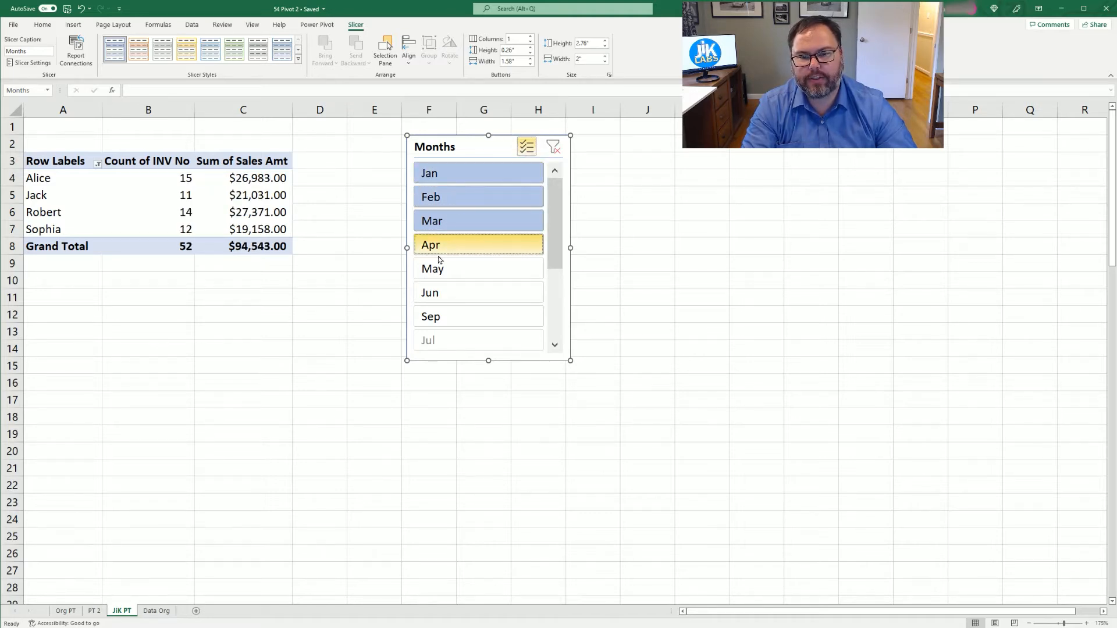
left_click(453, 271)
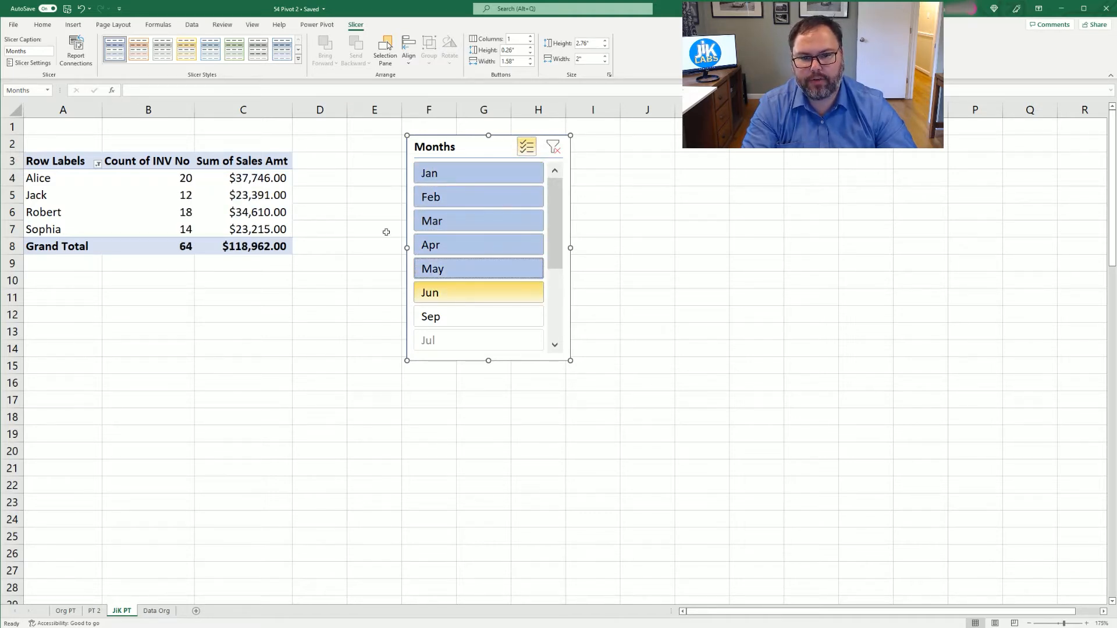
- Deselect May and Feb in the Months slicer, and clear the slicer's filter
left_click(456, 269)
left_click(466, 198)
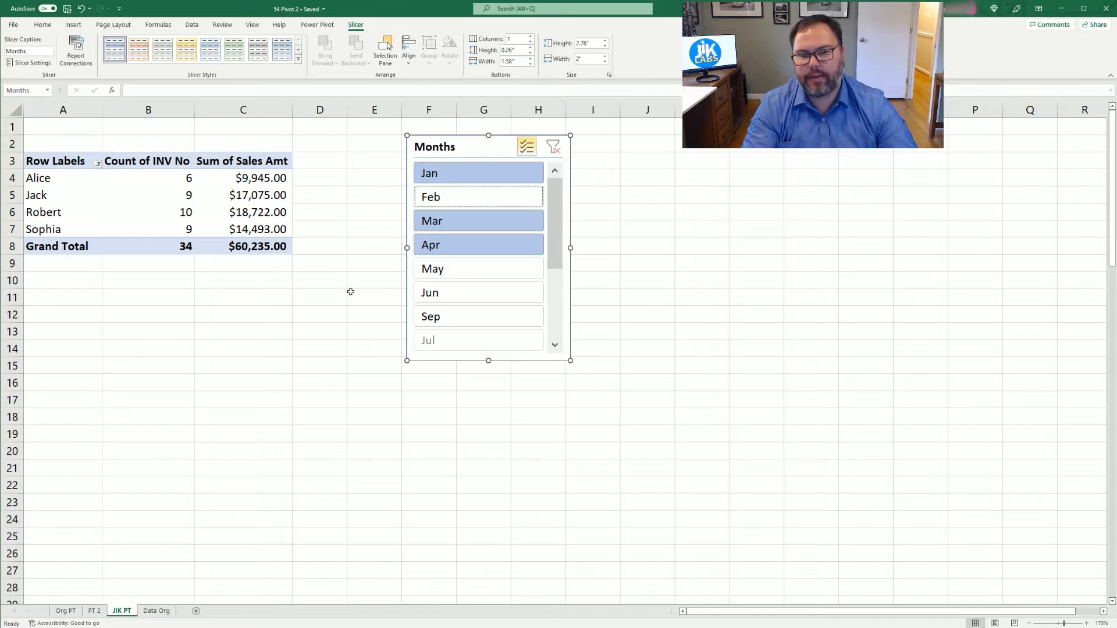
left_click(554, 148)
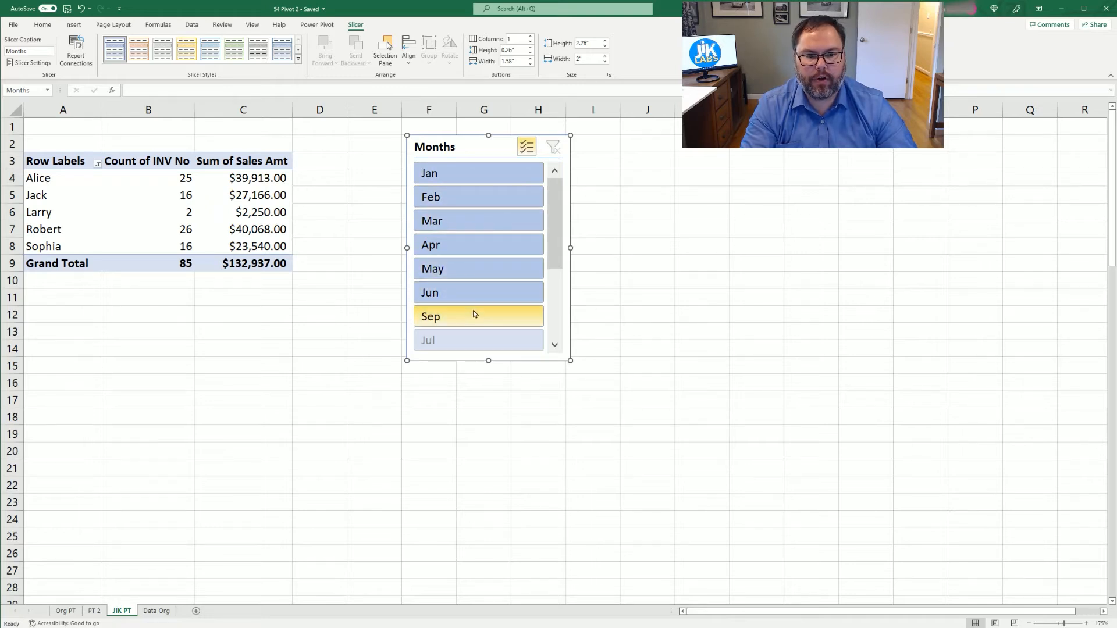
- Deselect Oct among the months without data in the Months slicer
scroll(522, 216, "down", 2)
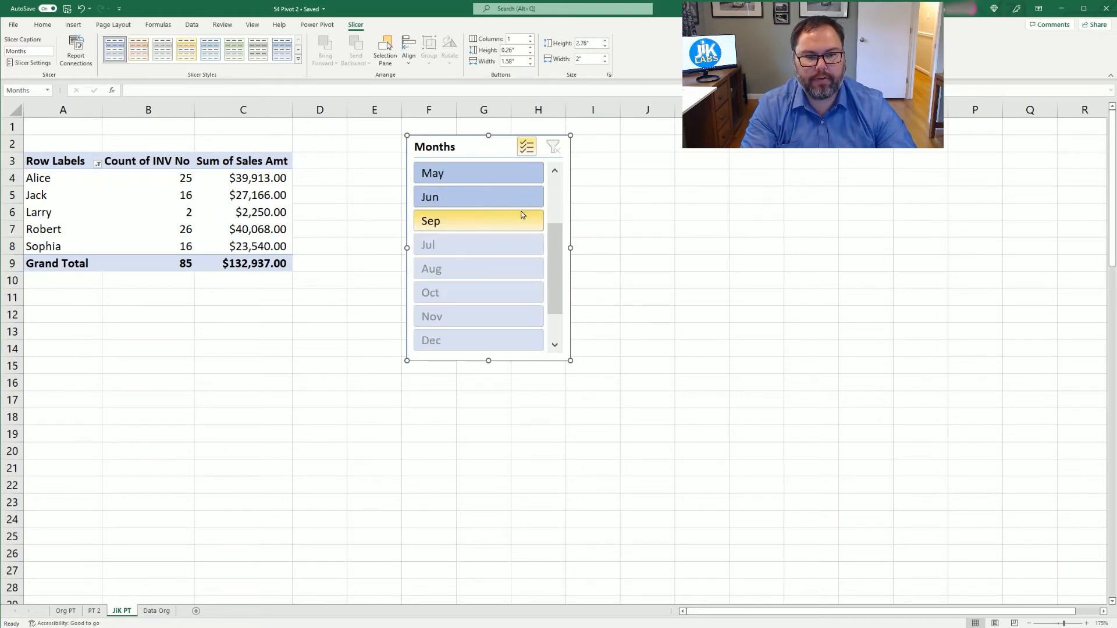
left_click(495, 231)
scroll(477, 244, "down", 1)
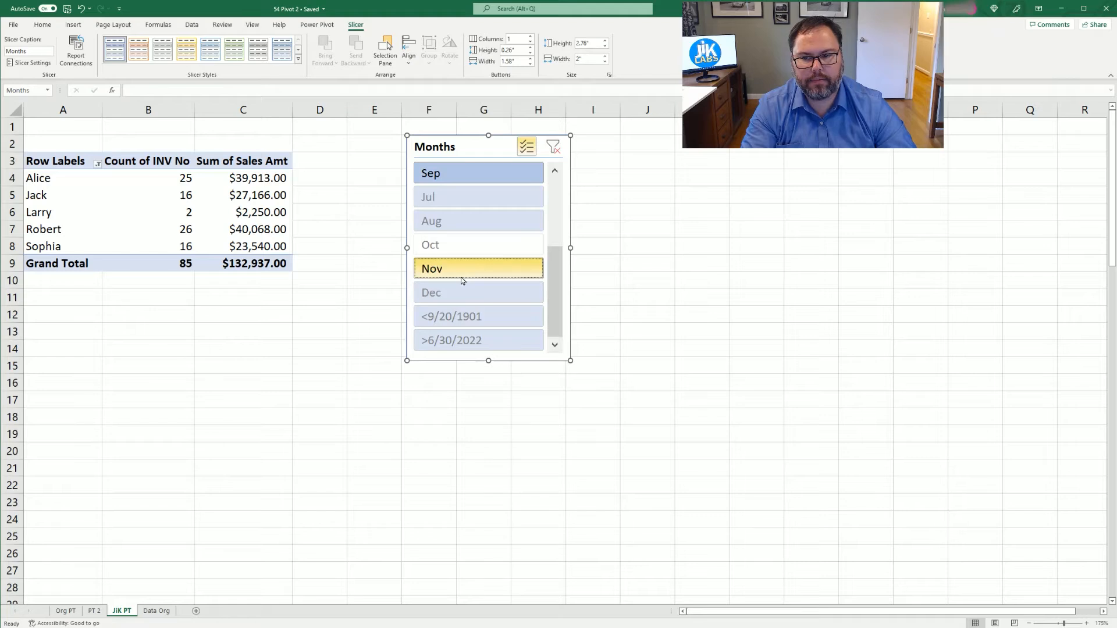
- Deselect Dec, <9/20/1901, >6/30/2022, Aug and Jul in the Months slicer, and clear the slicer's filter
left_click(460, 293)
left_click(462, 317)
left_click(463, 340)
left_click(478, 221)
left_click(479, 197)
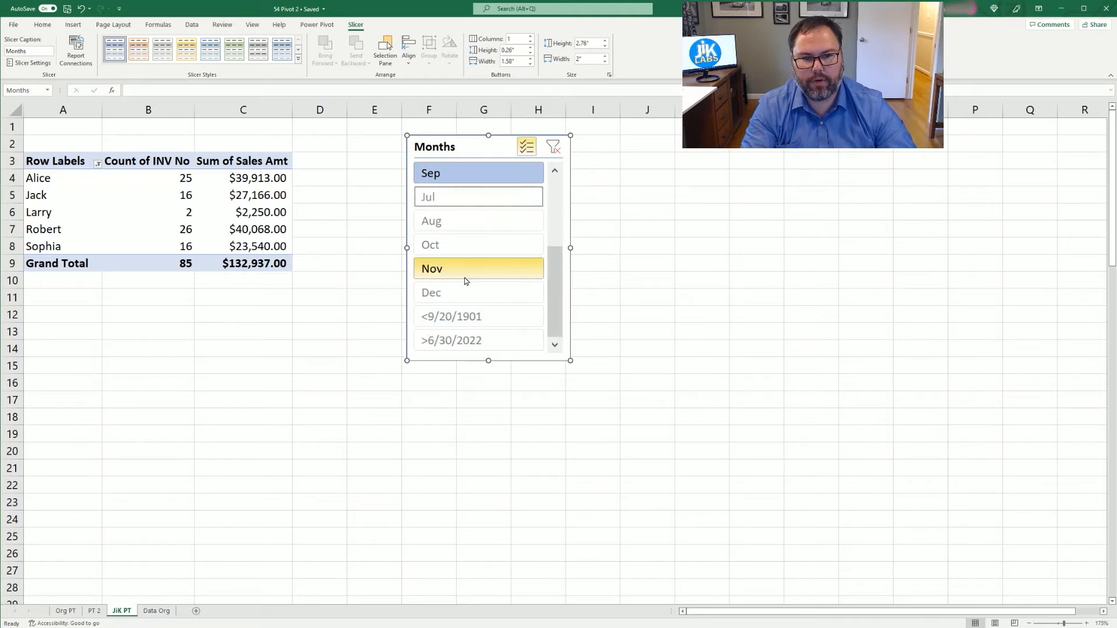
scroll(464, 280, "up", 3)
left_click(552, 147)
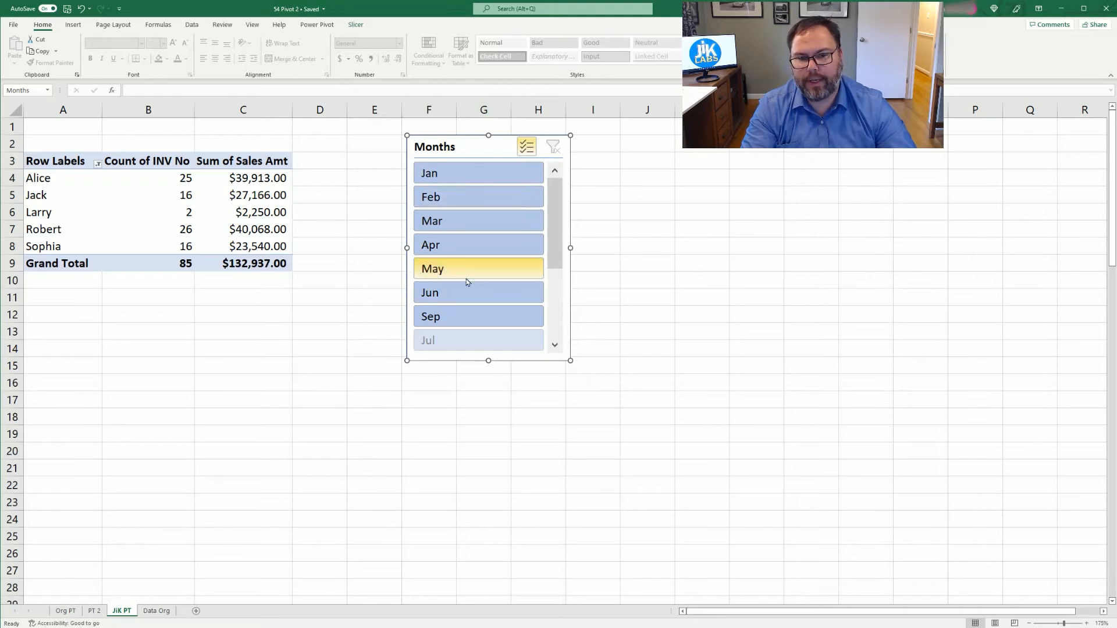
- Look through the Months slicer's entries and move the slicer closer to the PivotTable, over columns E to G
scroll(466, 281, "down", 2)
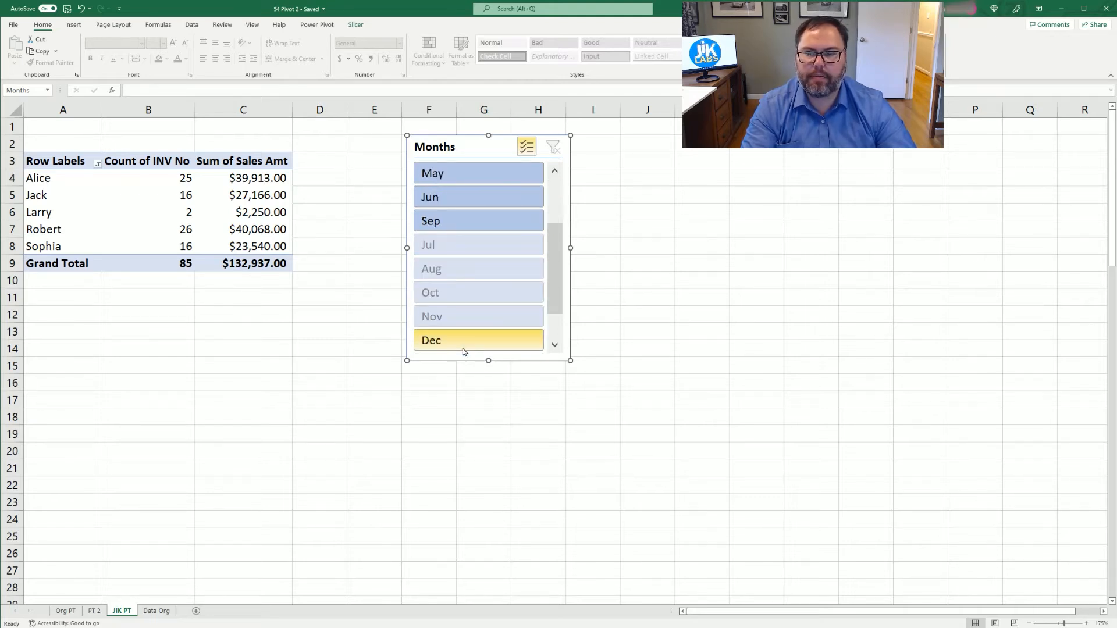
scroll(455, 334, "down", 1)
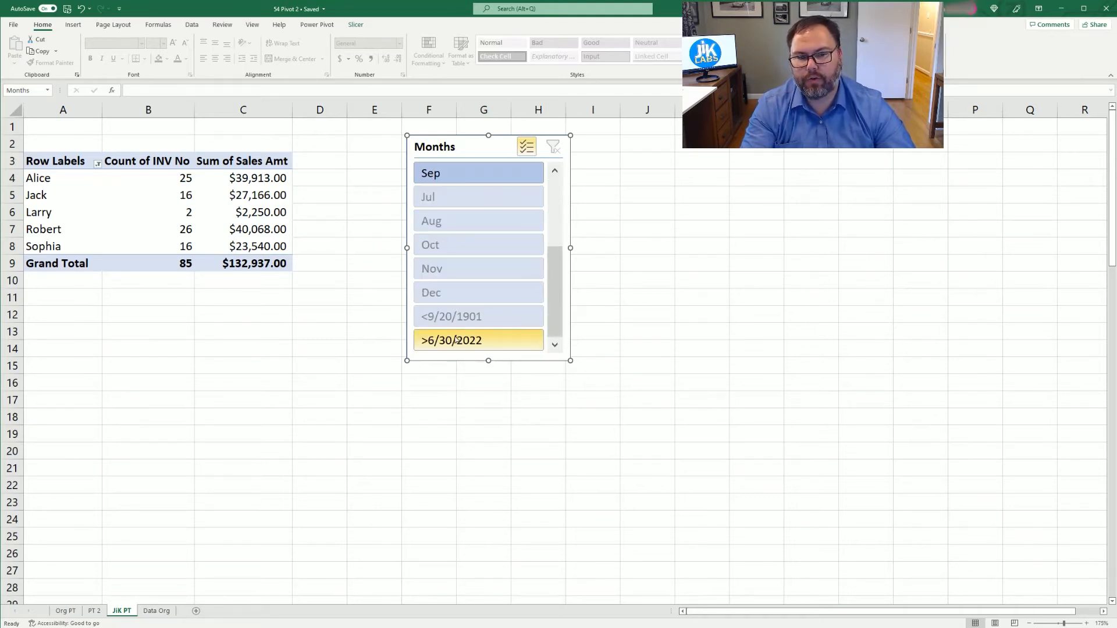
scroll(456, 340, "up", 3)
left_click_drag(421, 137, 366, 142)
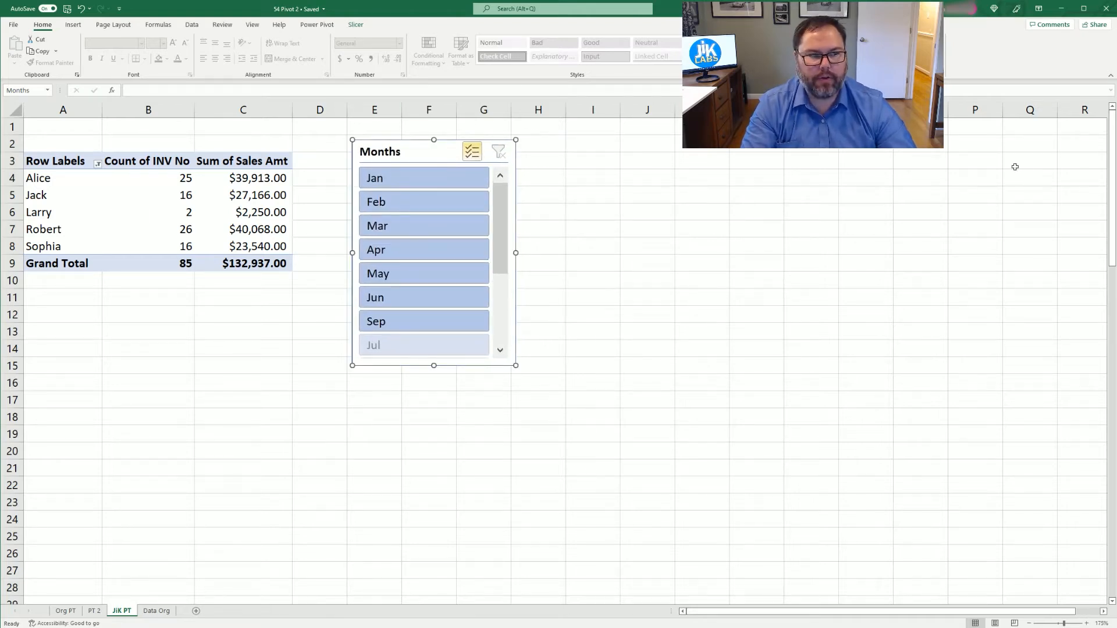
mouse_move(403, 150)
left_mouse_down()
mouse_move(439, 172)
mouse_move(394, 148)
mouse_move(410, 144)
left_mouse_up()
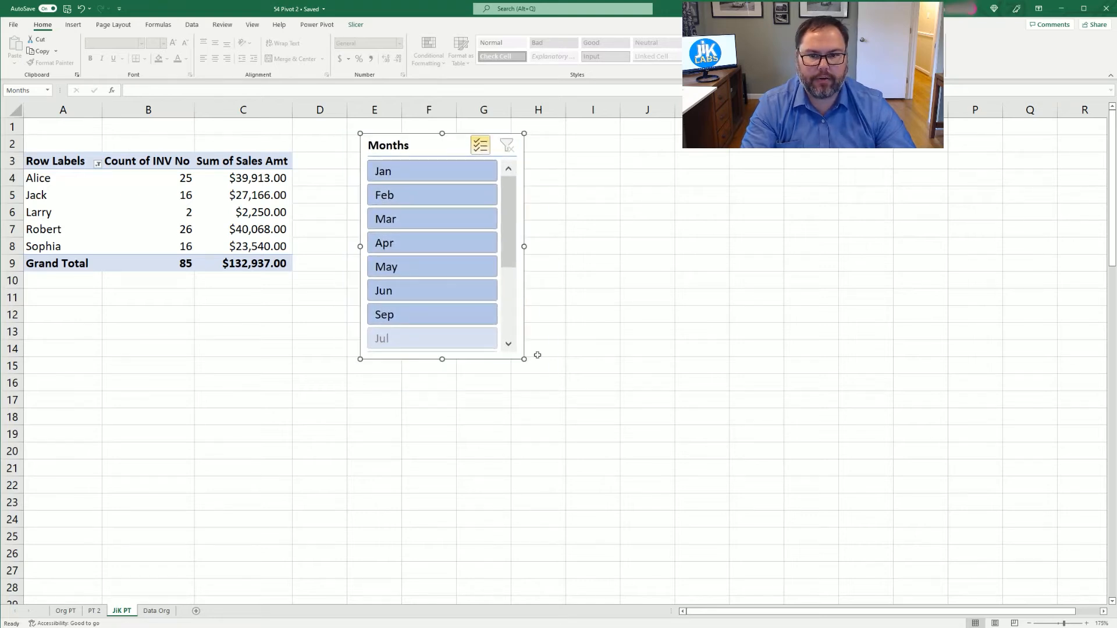
- Insert a timeline for the PivotTable's Date field and place it beside the Months slicer
left_click(57, 215)
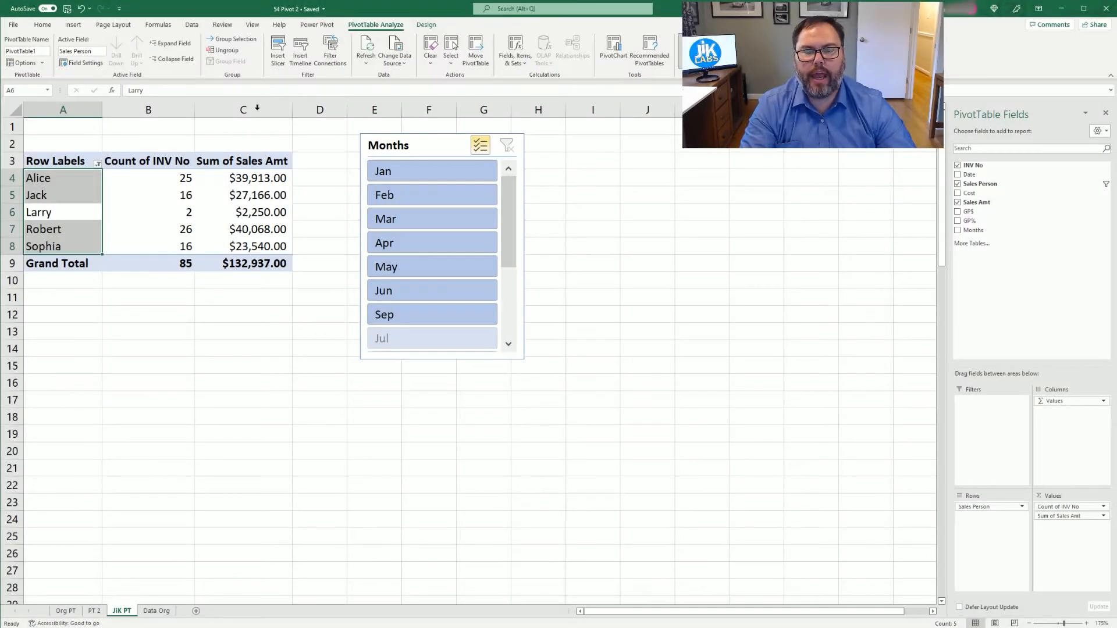
left_click(299, 56)
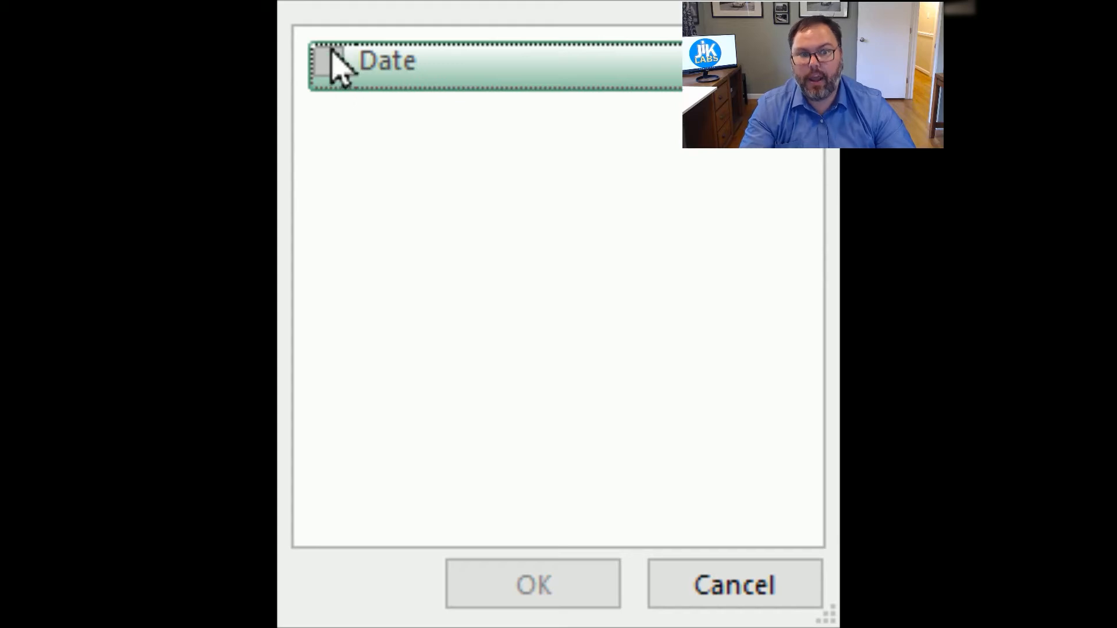
left_click(330, 71)
left_click(492, 573)
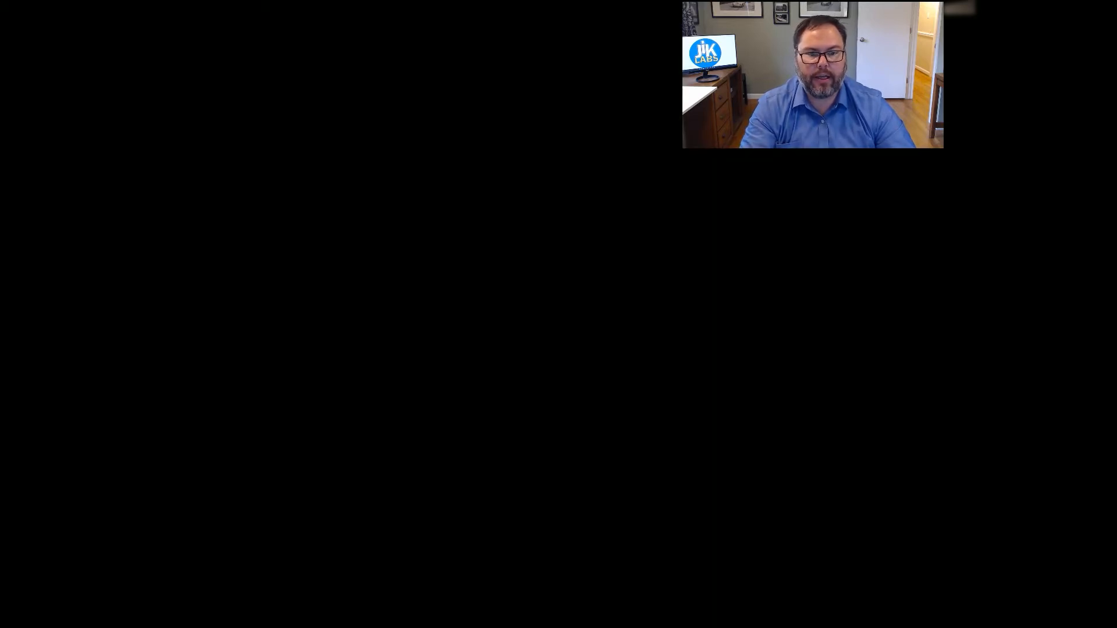
left_click_drag(456, 322, 648, 148)
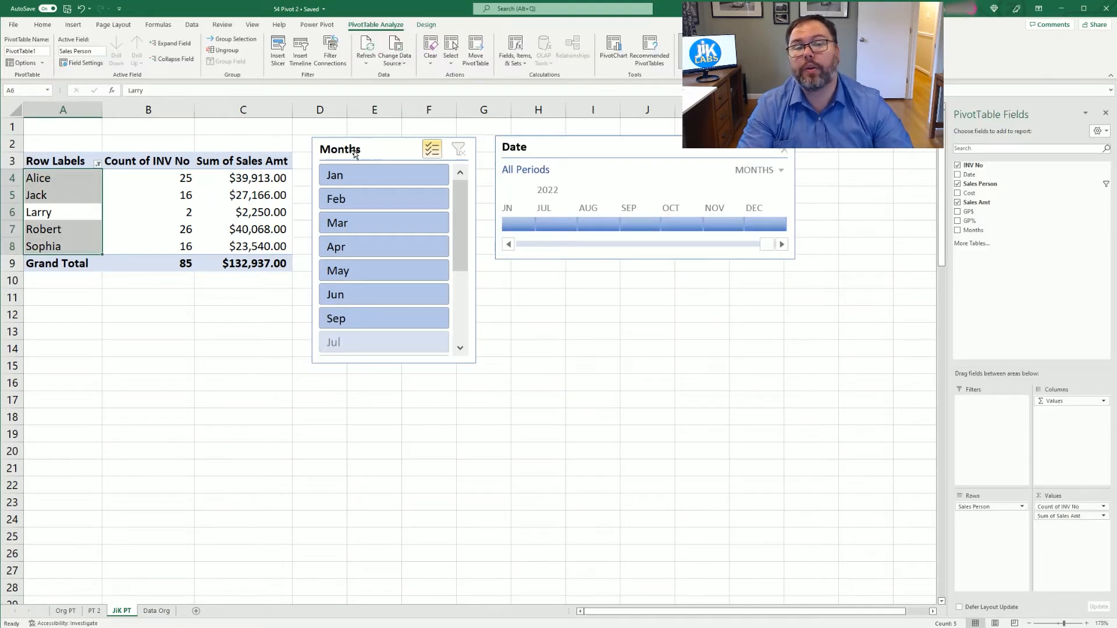
- Delete the Months slicer and move the Date timeline beside the PivotTable in its place
left_click(359, 150)
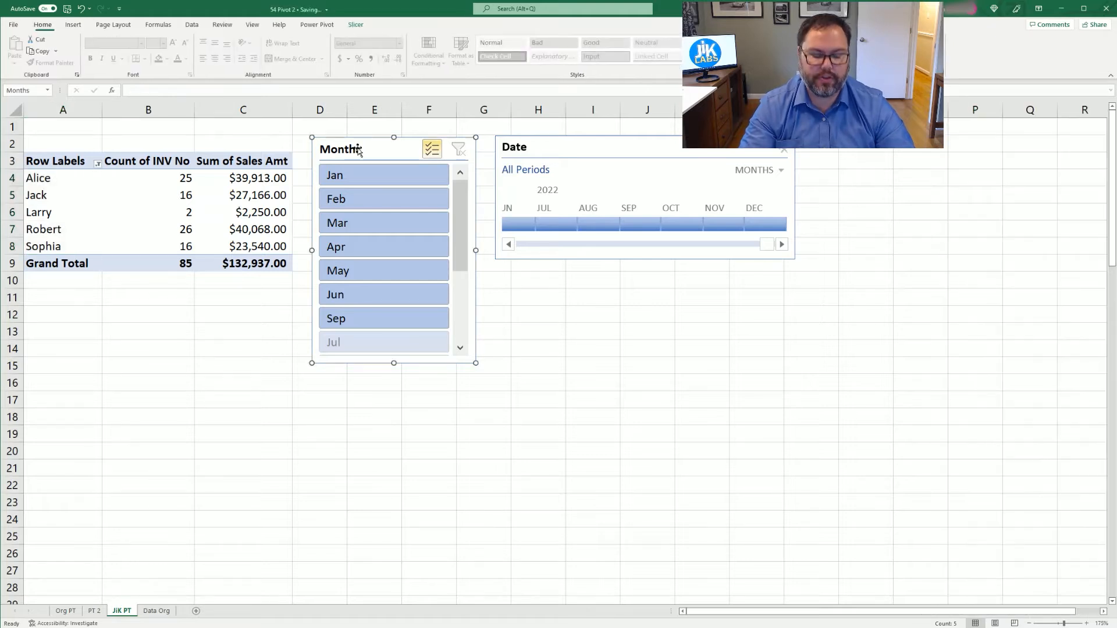
key("Delete")
left_click_drag(627, 149, 458, 143)
- Filter the PivotTable with the Date timeline by Oct 2020, and by Jan to May 2021
left_click(343, 240)
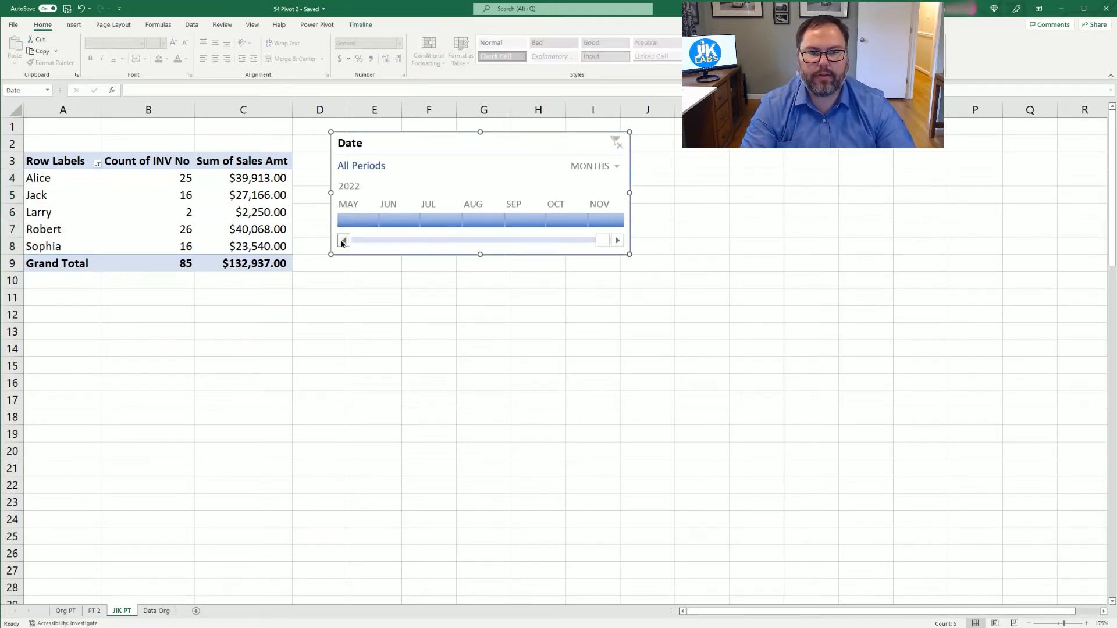
left_click_drag(342, 243, 341, 244)
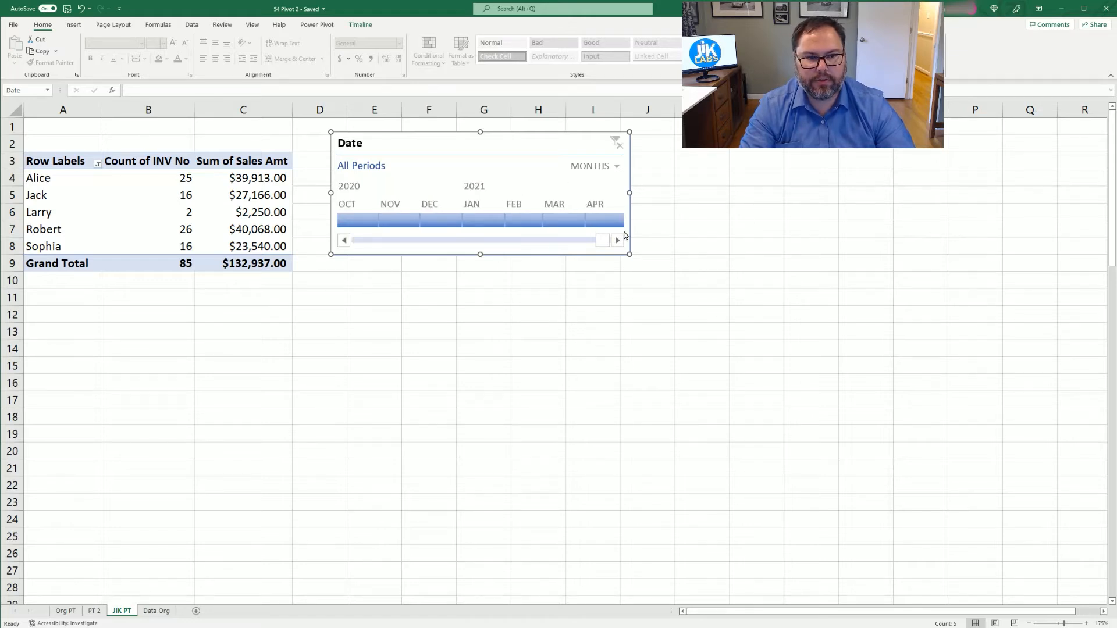
left_click(347, 220)
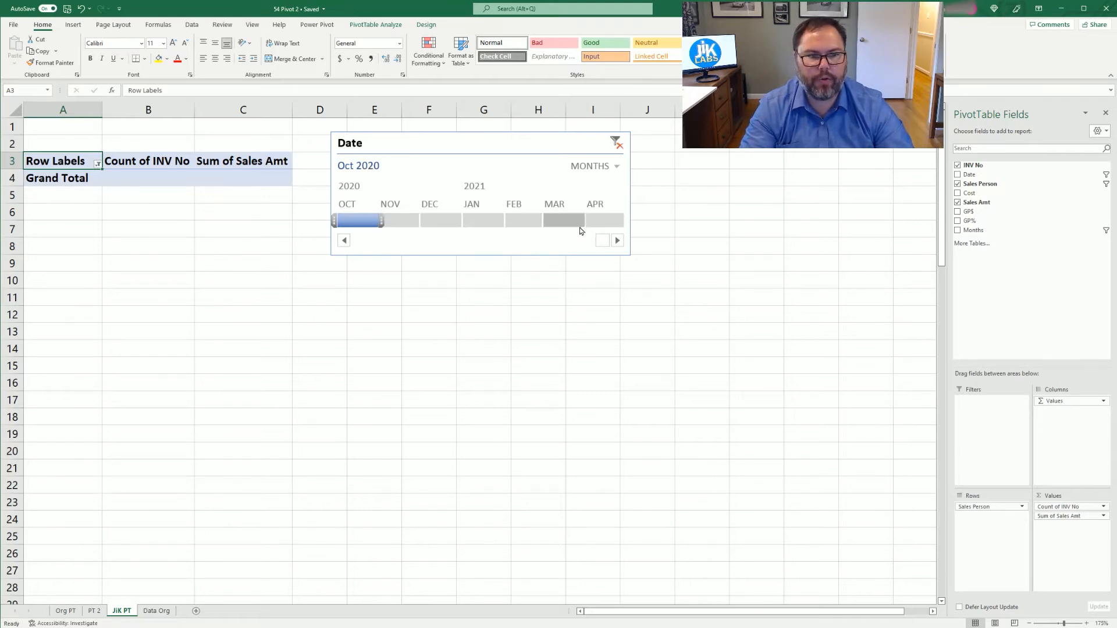
left_click(618, 241)
left_click(619, 242)
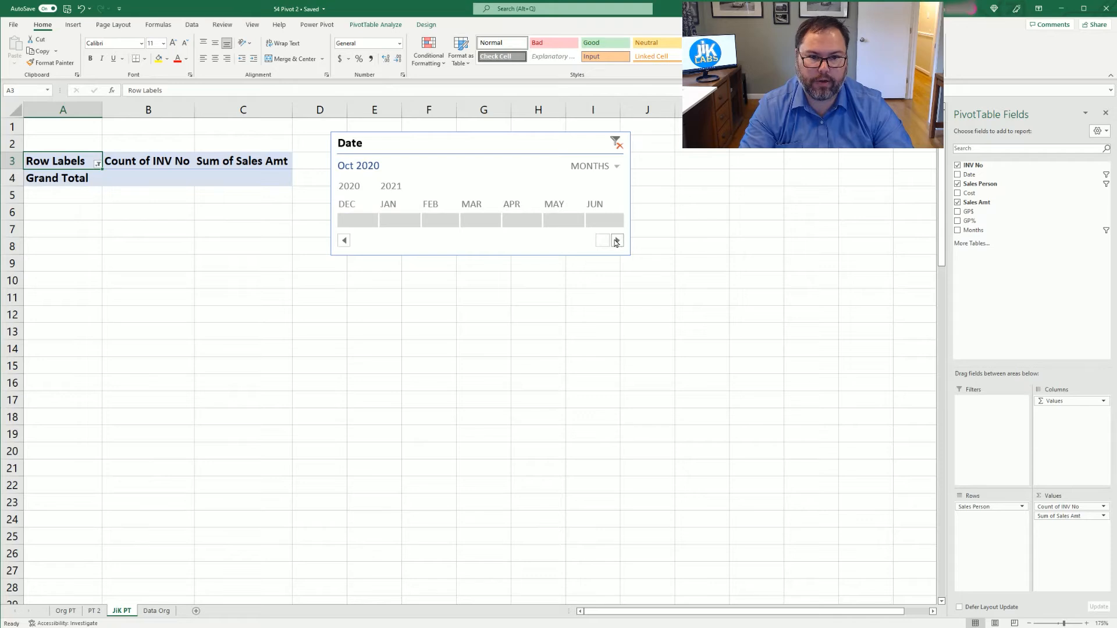
left_click(618, 242)
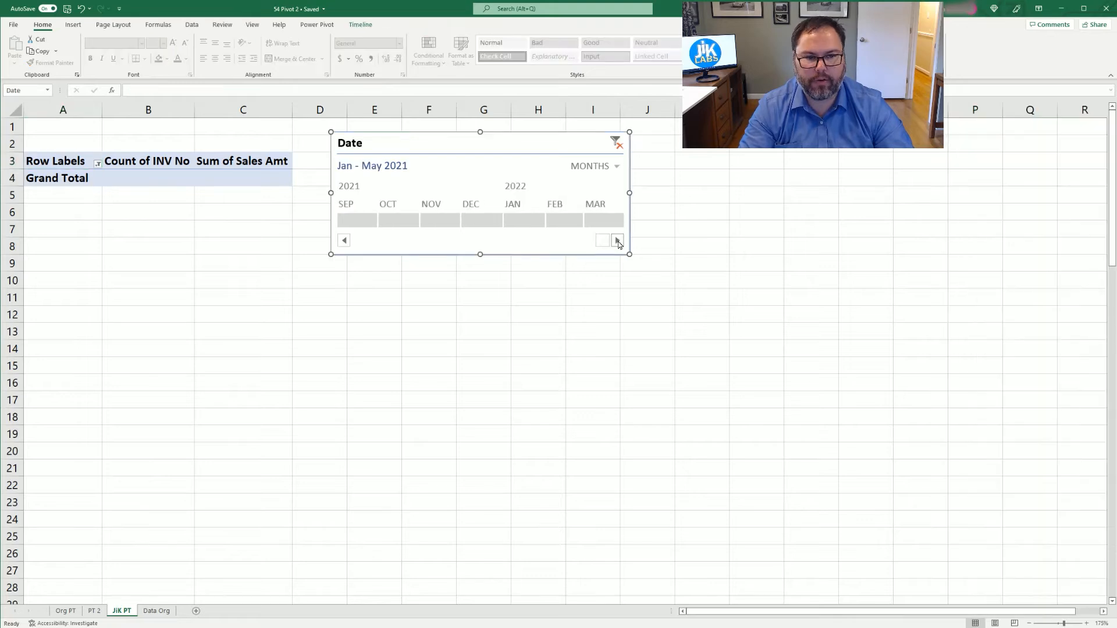
- Filter the PivotTable with the Date timeline by Jan to Mar 2022, and extend the range through Apr 2022
left_click(618, 242)
left_click(618, 242)
left_click(618, 242)
left_click_drag(389, 219, 482, 219)
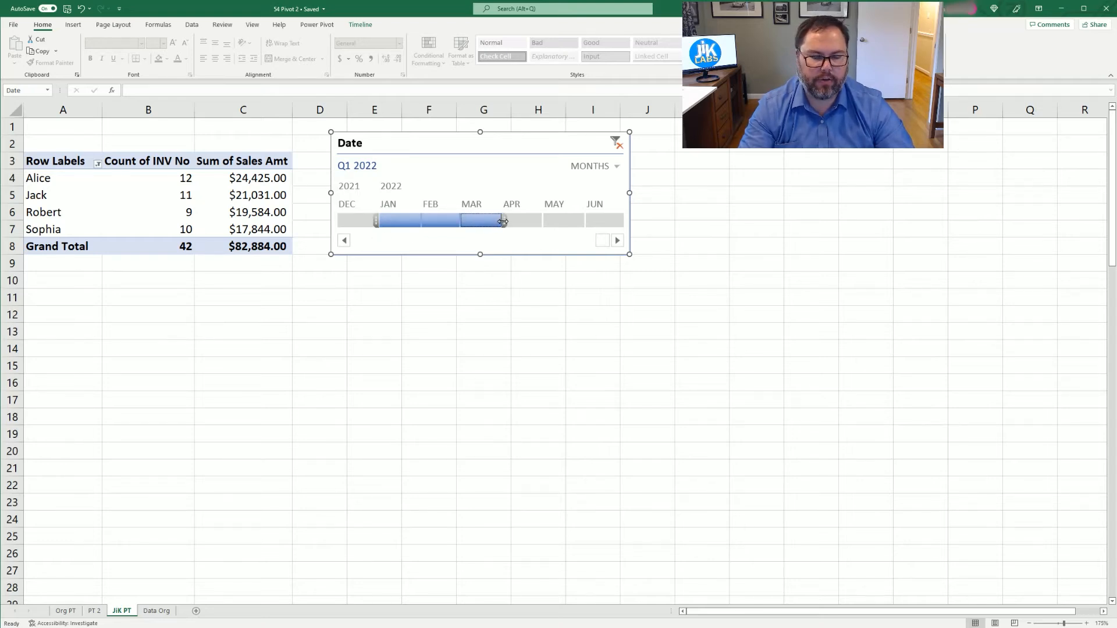
mouse_move(503, 222)
left_mouse_down()
mouse_move(542, 222)
mouse_move(456, 221)
mouse_move(526, 228)
left_mouse_up()
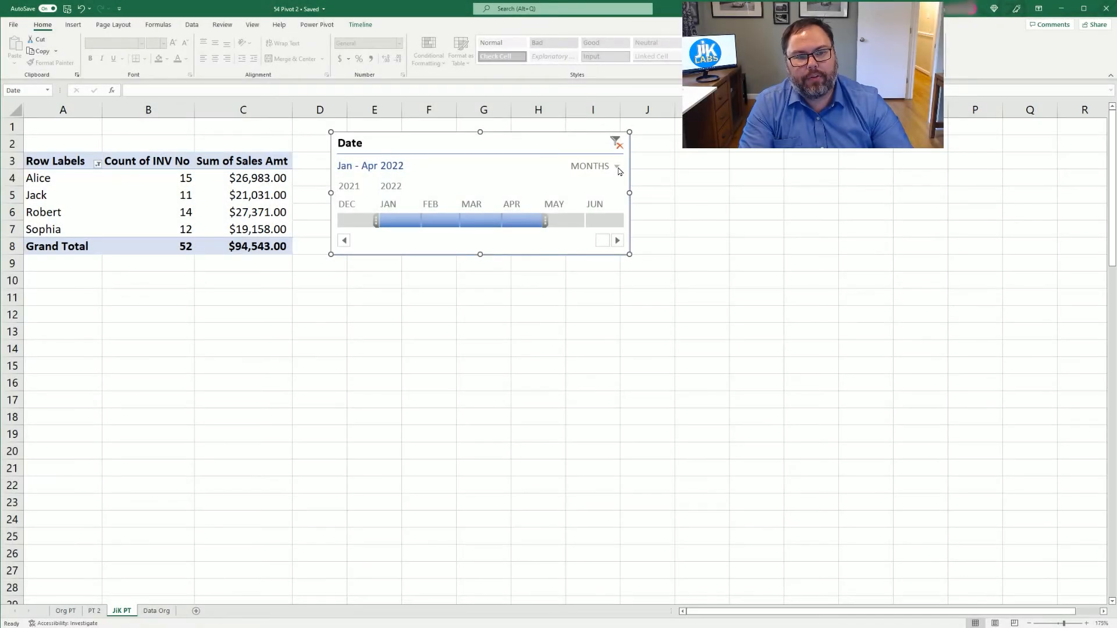
- Switch the Date timeline's time level to years and filter the PivotTable by 2022
left_click(613, 167)
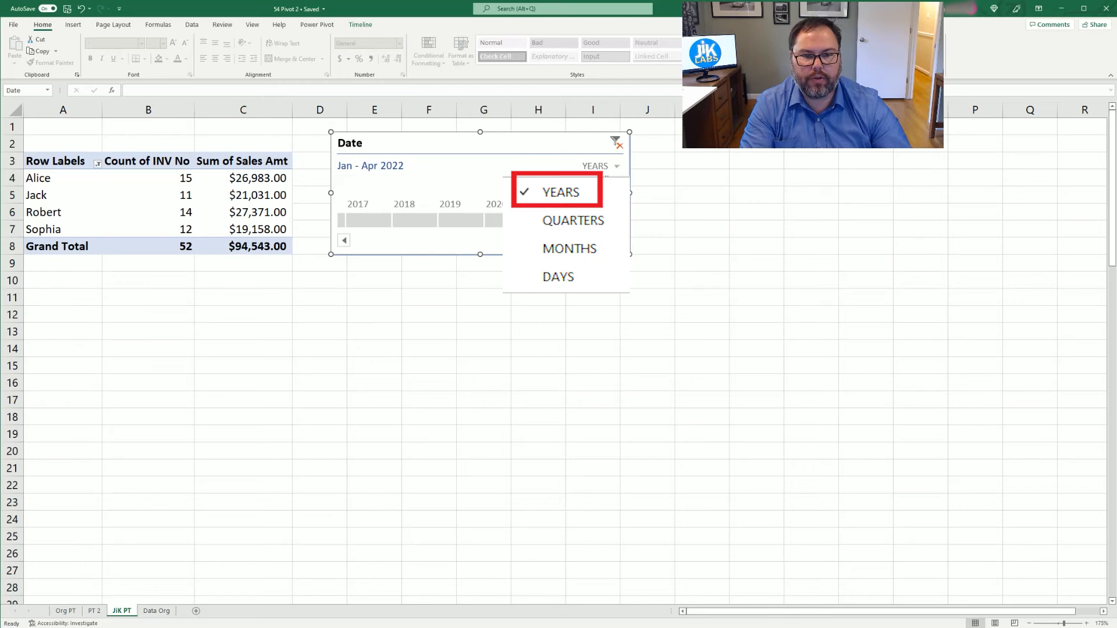
left_click(560, 191)
left_click(593, 221)
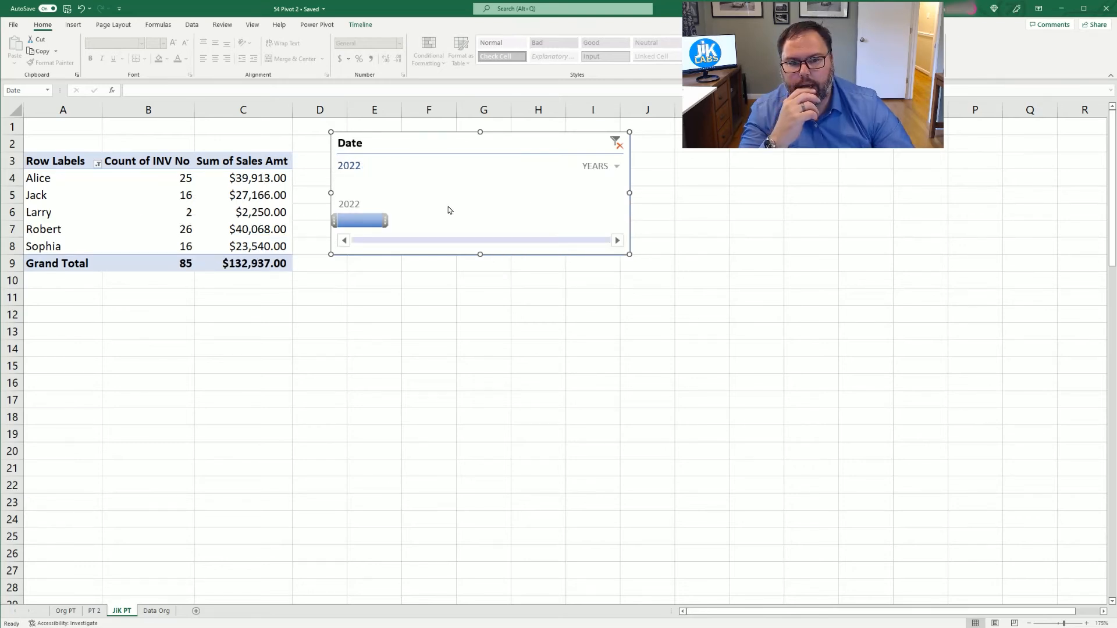
- Switch the Date timeline to quarters and filter by Q1 2022, extending the range to Q2 and on to Q3
left_click(602, 166)
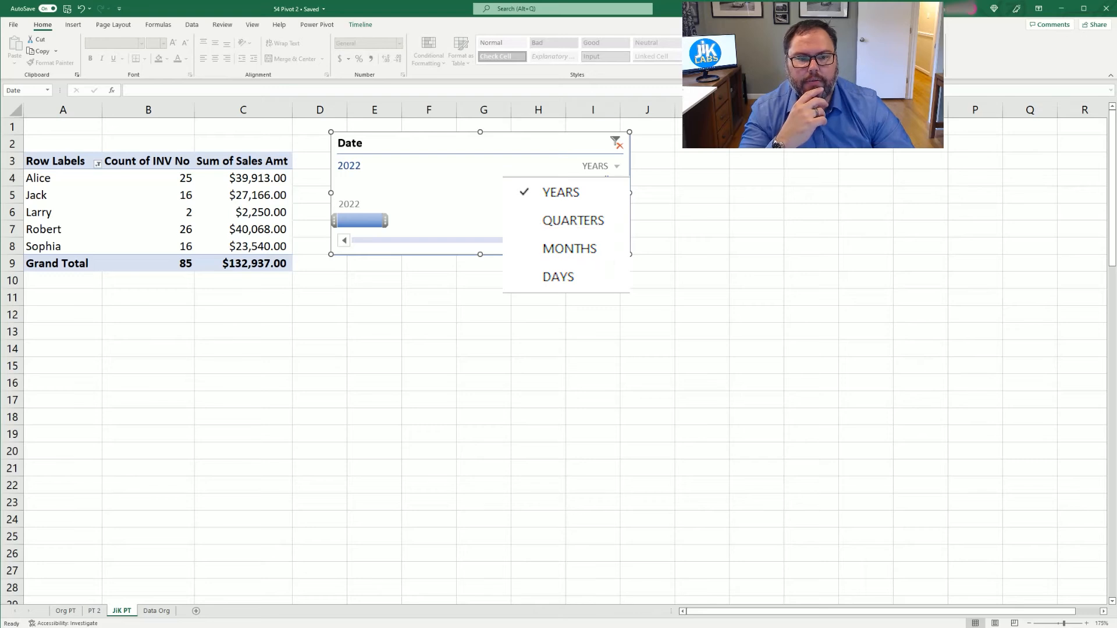
left_click(570, 246)
left_click(599, 167)
left_click(573, 220)
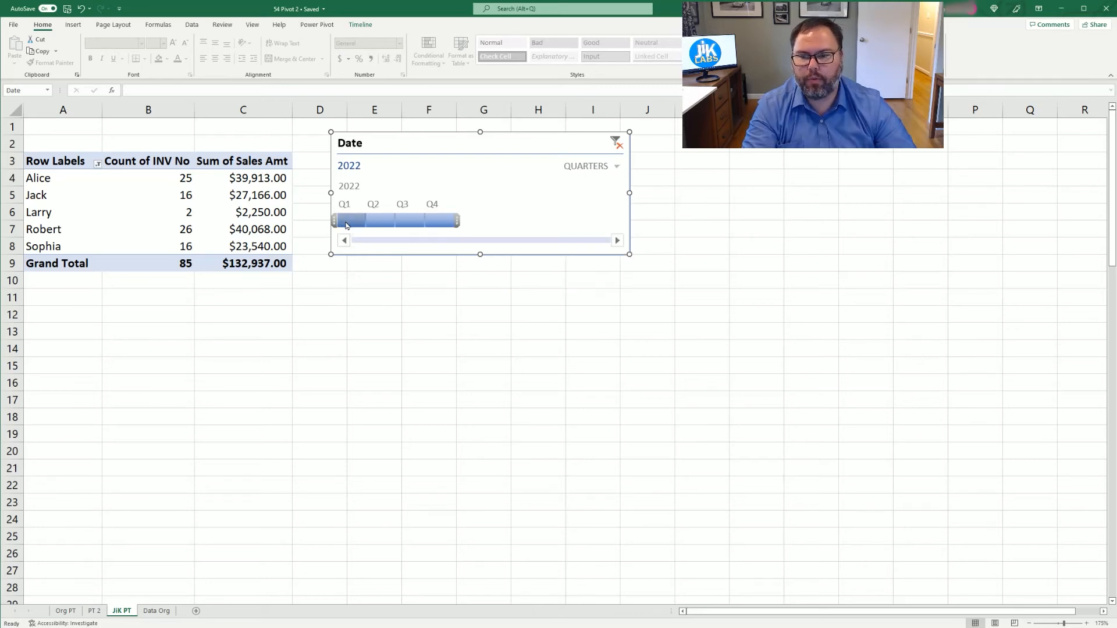
left_click(346, 223)
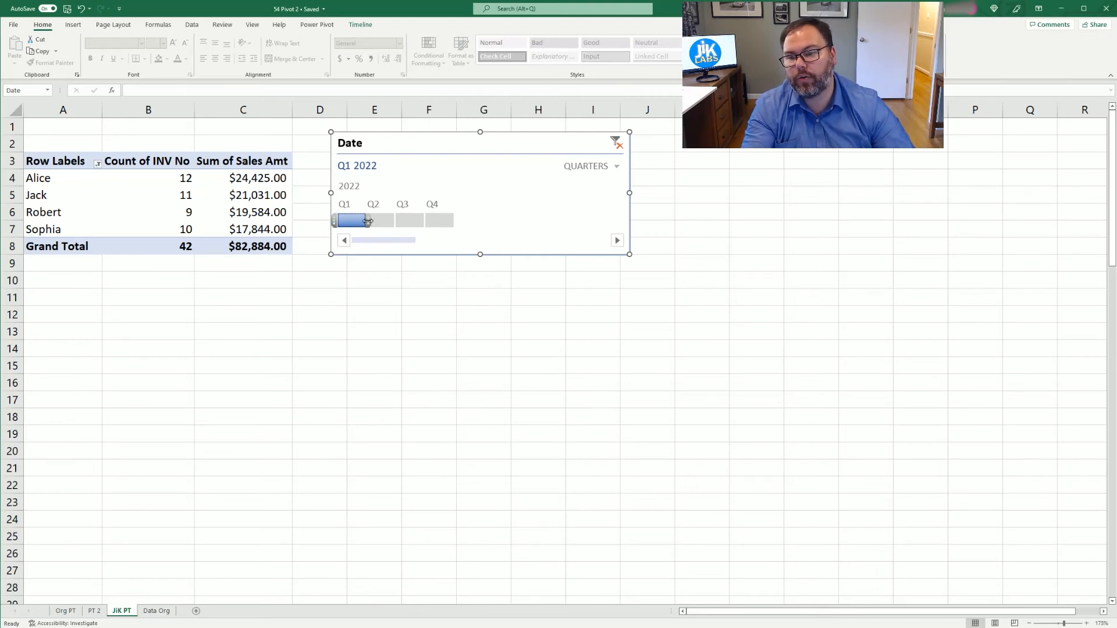
left_click_drag(368, 221, 394, 221)
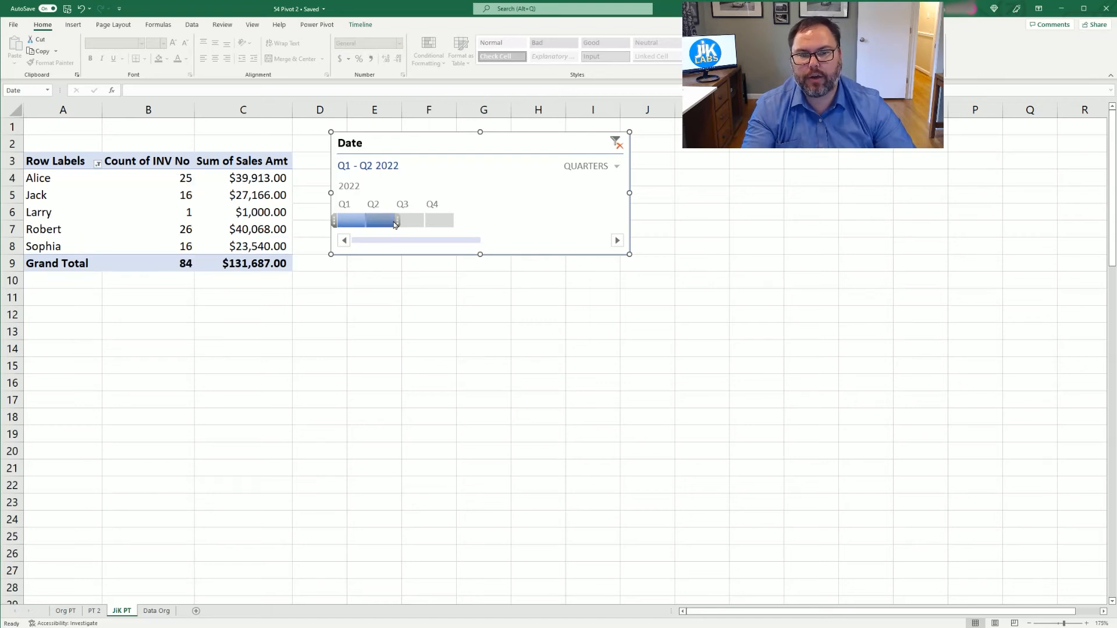
left_click_drag(398, 223, 421, 226)
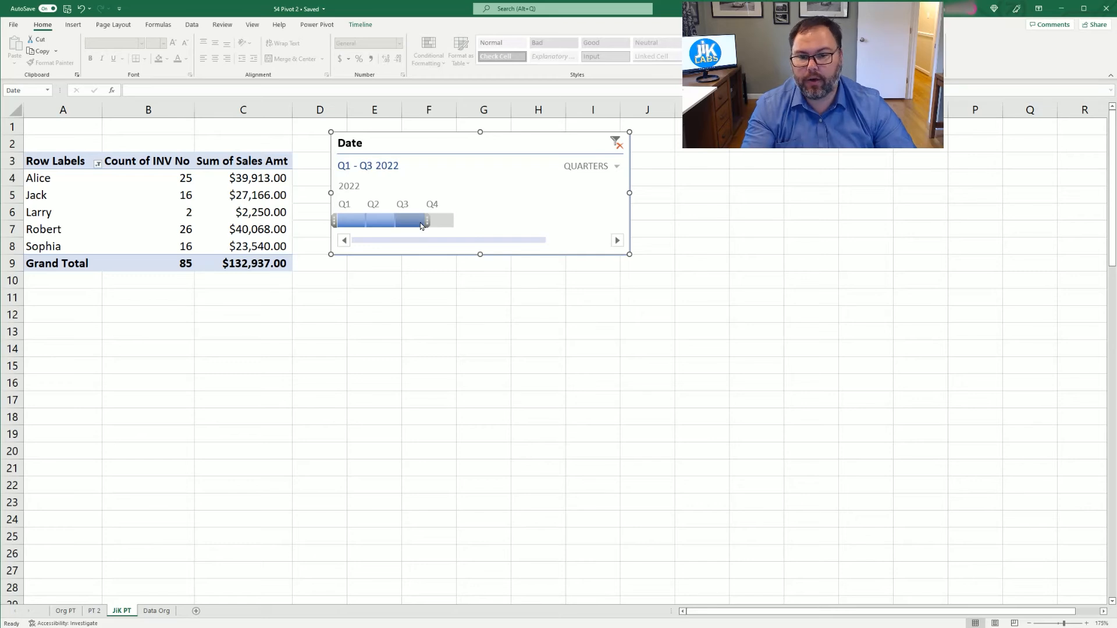
- Switch the Date timeline to months and shorten the selected range to Jan through Jun 2022
left_click(592, 166)
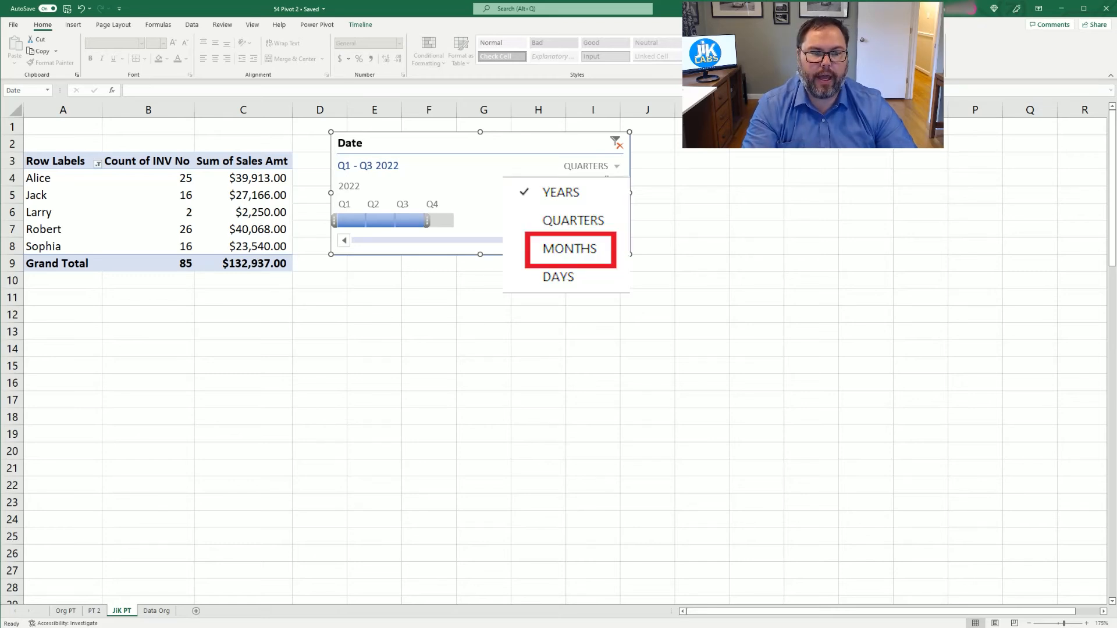
left_click(569, 248)
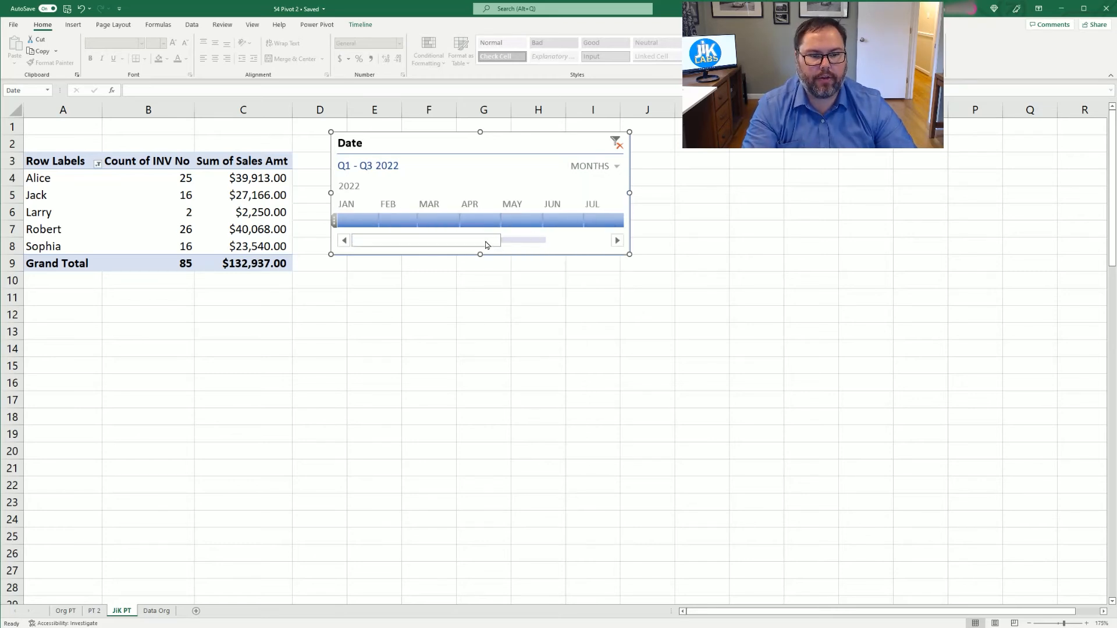
left_click(555, 243)
left_click_drag(496, 221, 373, 223)
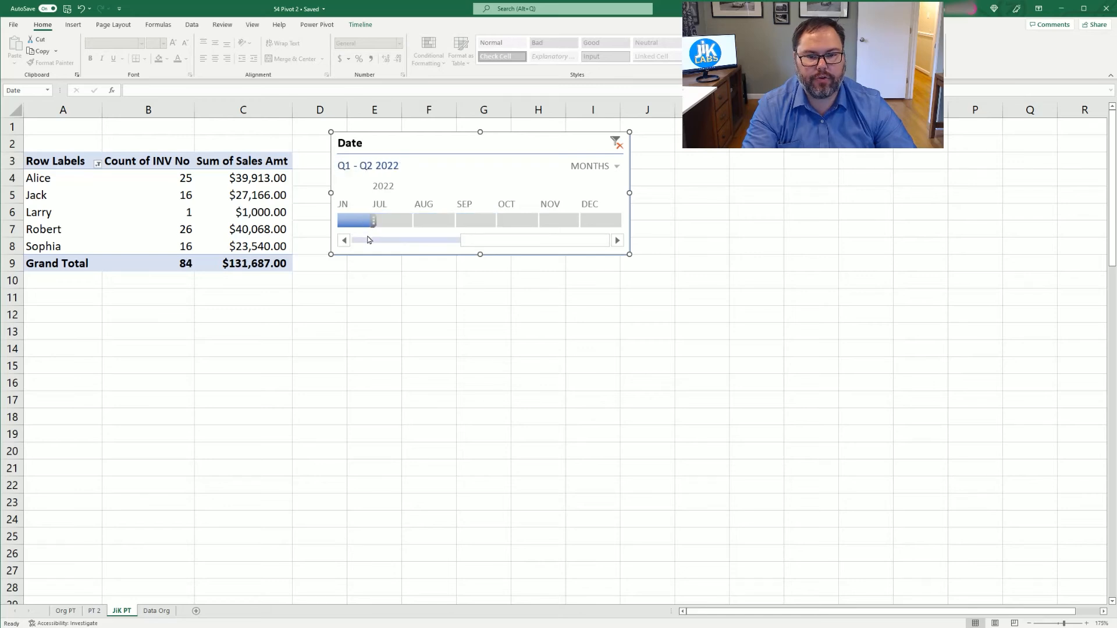
left_click(456, 245)
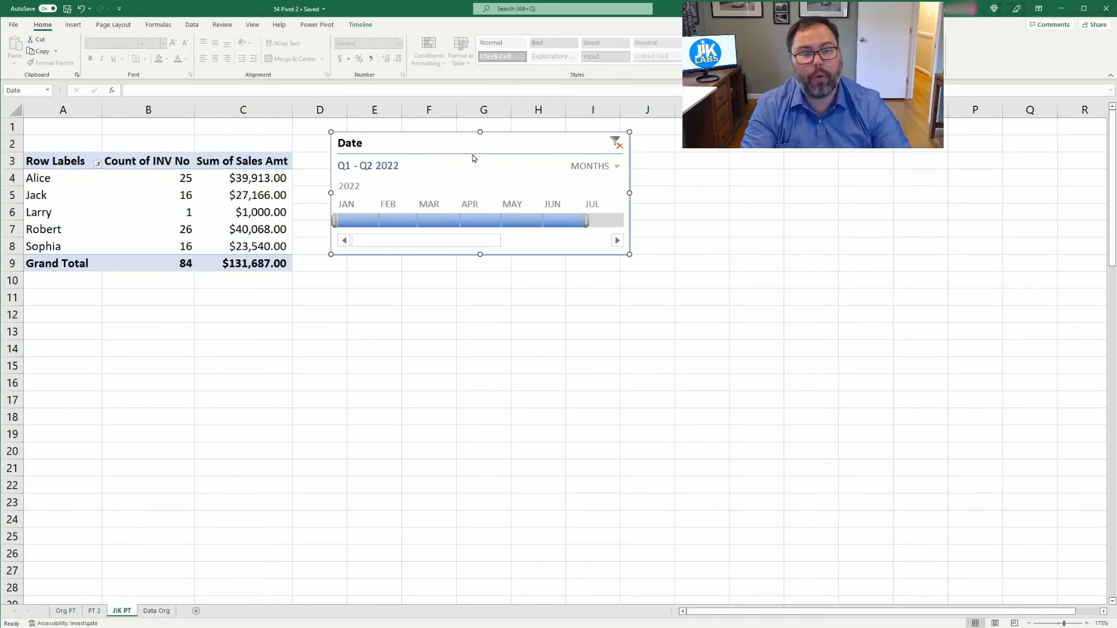
- Delete the Date timeline and insert a Sales Person slicer for the PivotTable, placed beside the table
key("Delete")
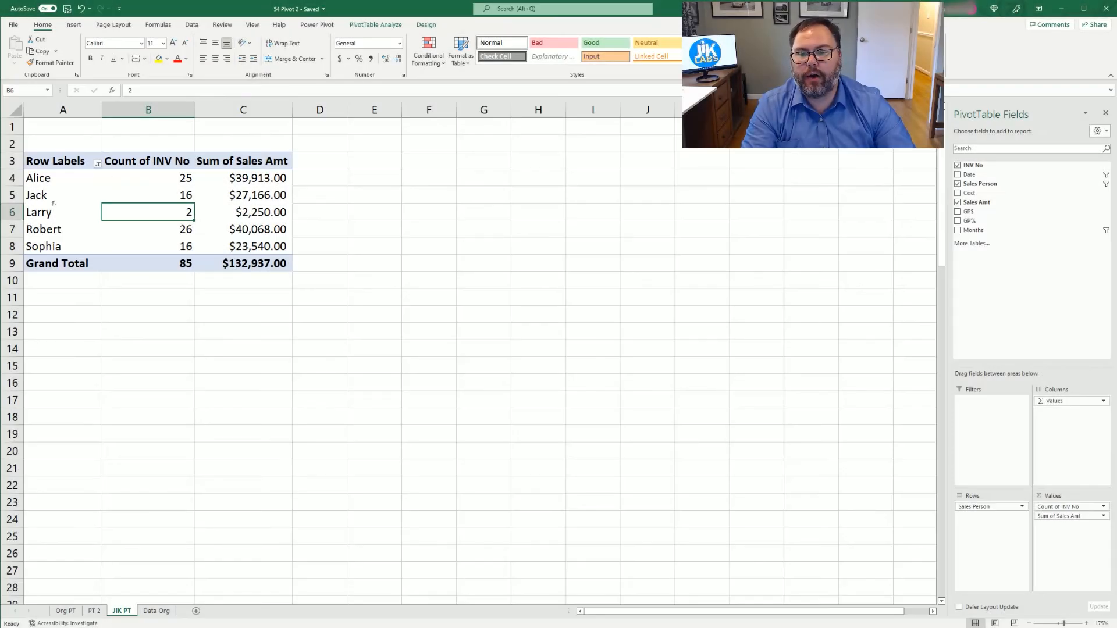
left_click(53, 205)
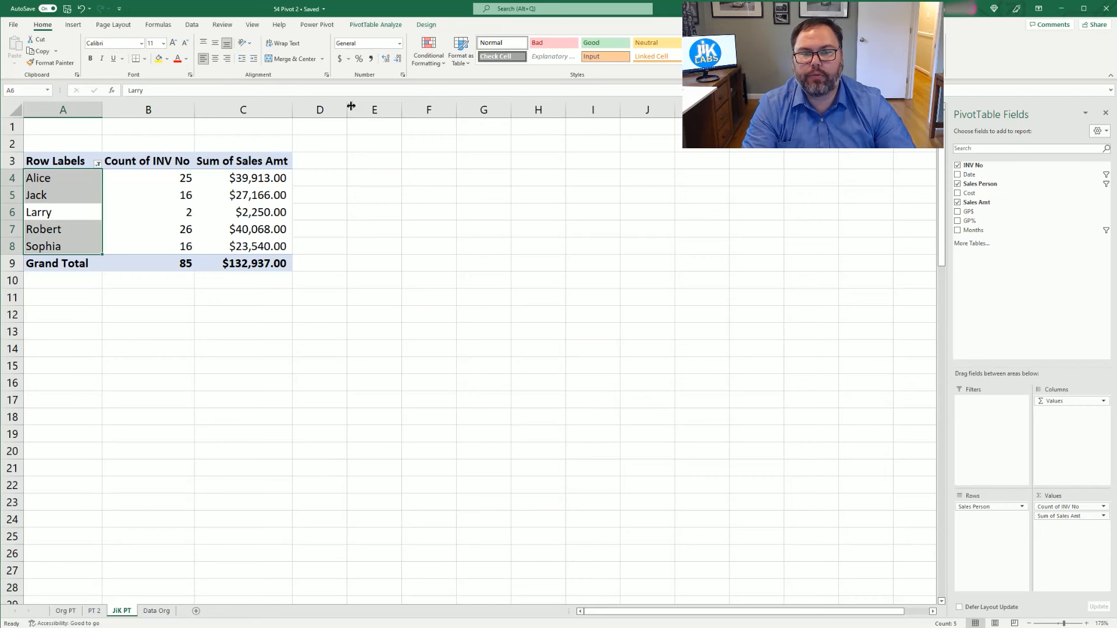
left_click(371, 30)
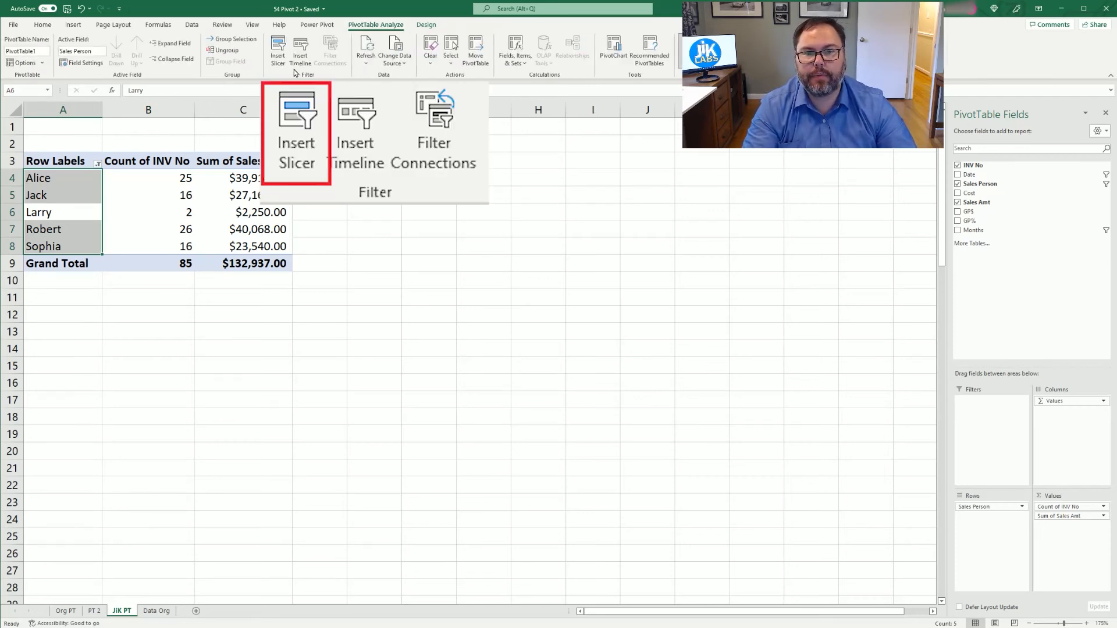
left_click(278, 51)
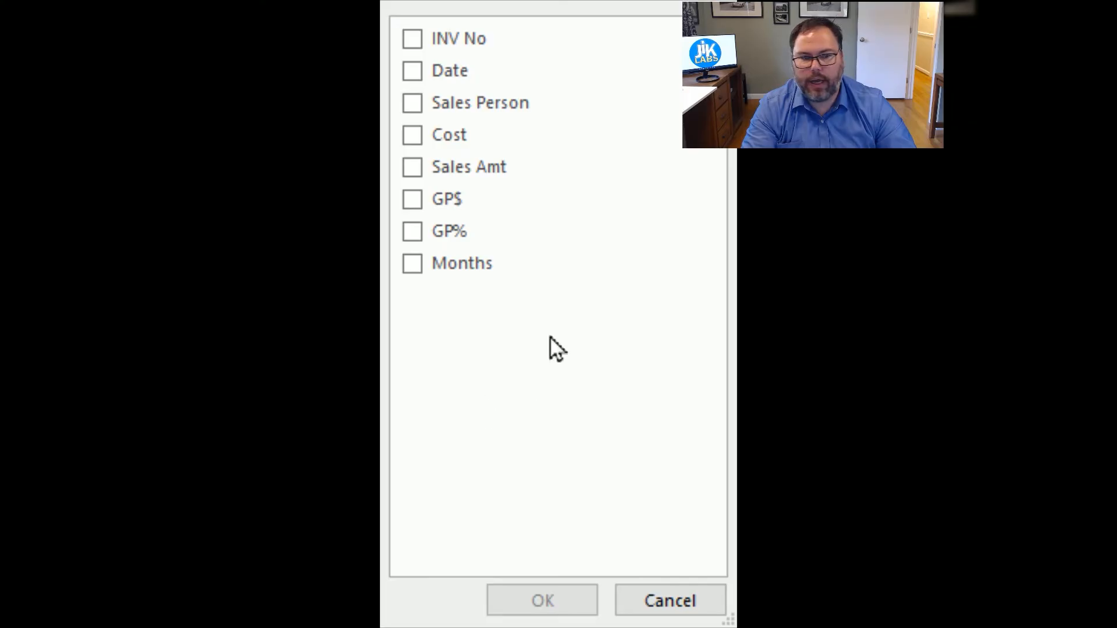
left_click(412, 104)
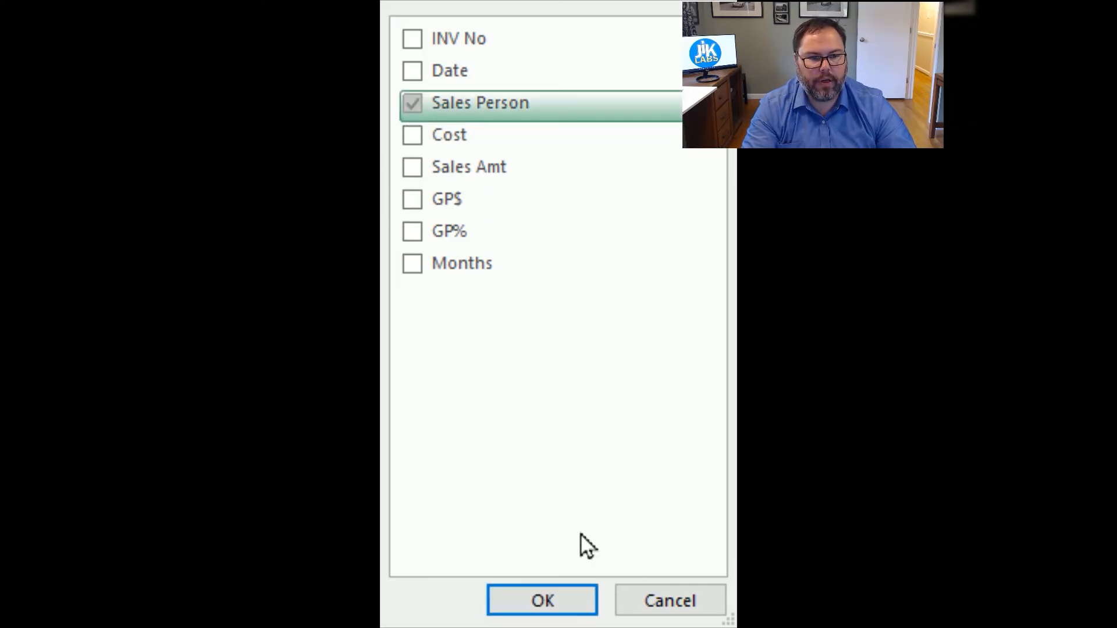
left_click(549, 601)
left_click_drag(463, 150, 459, 150)
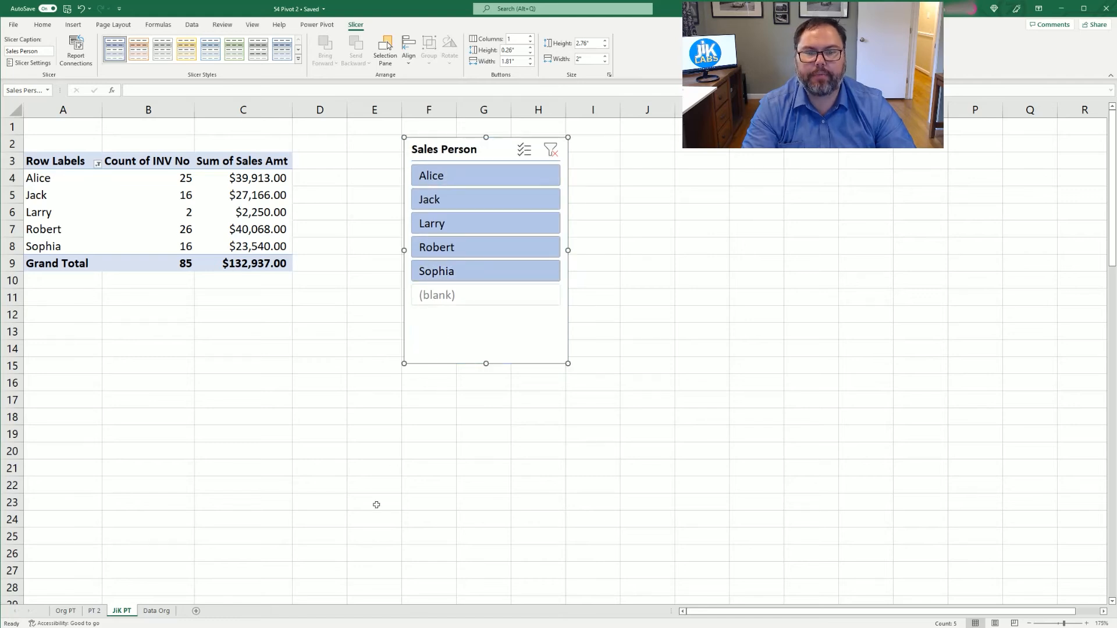
- Insert a Date timeline for the PivotTable and arrange it to the right of the repositioned Sales Person slicer
left_click(95, 195)
left_click(66, 214)
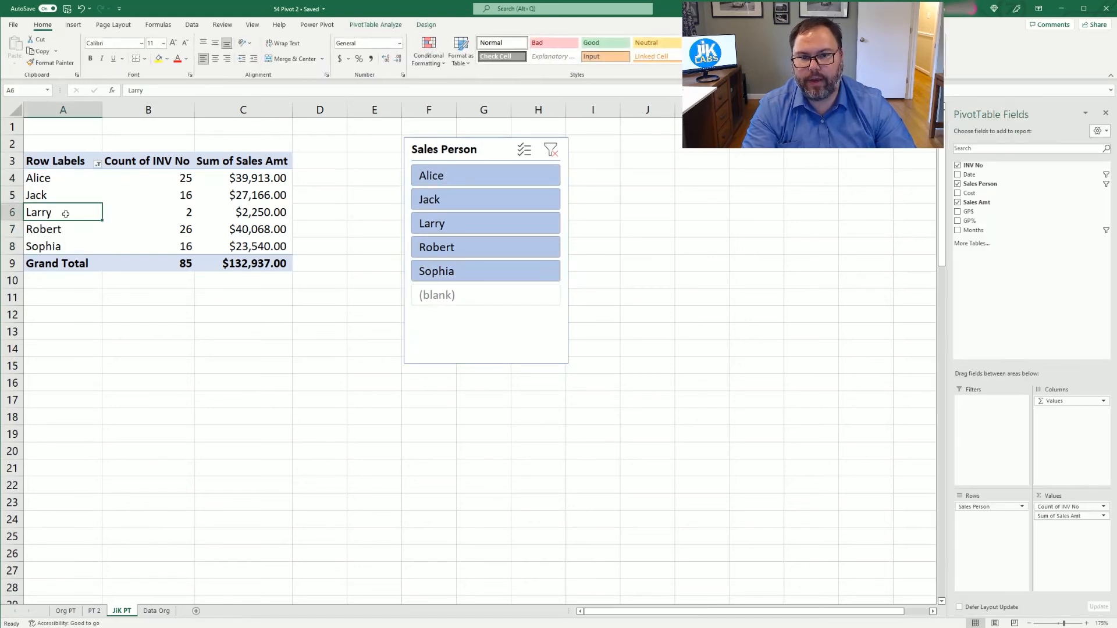
left_click(375, 24)
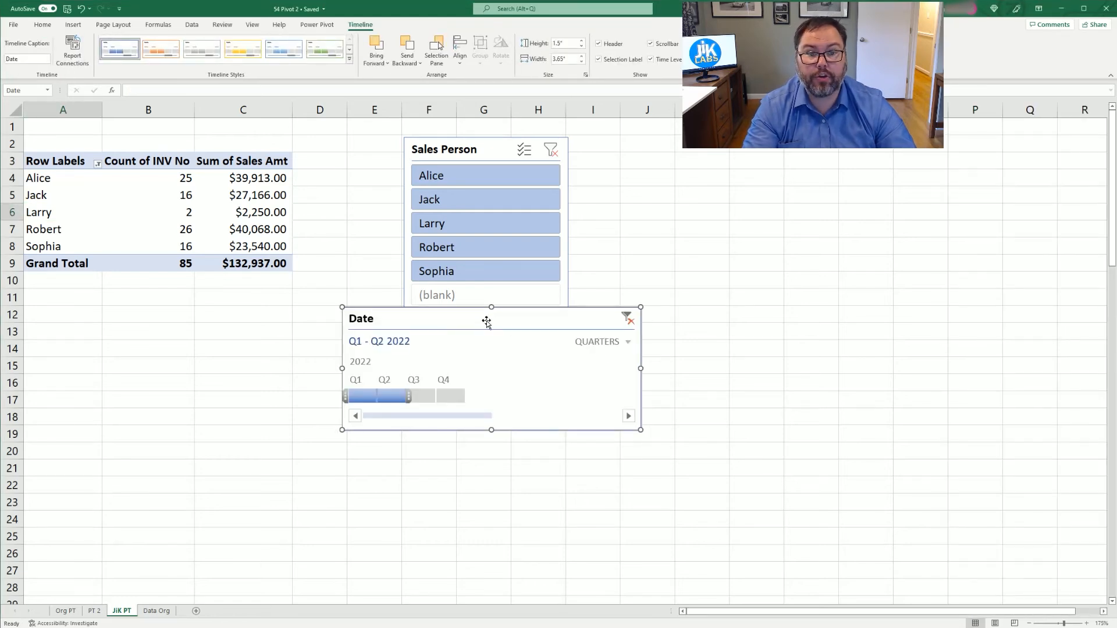
left_click_drag(495, 324, 436, 410)
left_click_drag(743, 314, 196, 326)
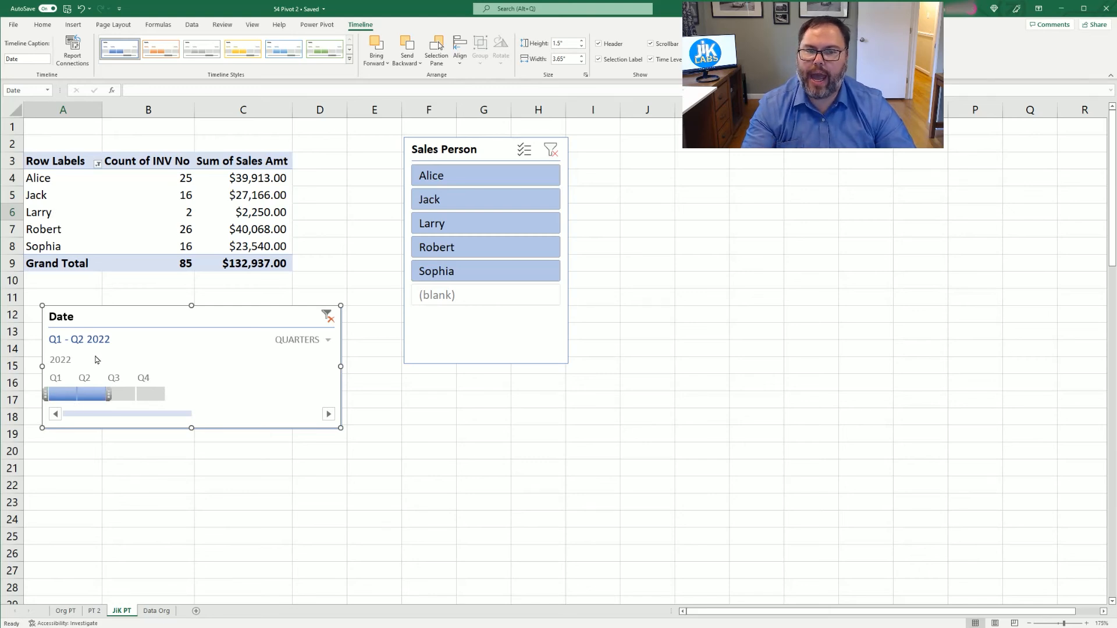
left_click_drag(100, 345, 847, 94)
left_click_drag(442, 149, 553, 145)
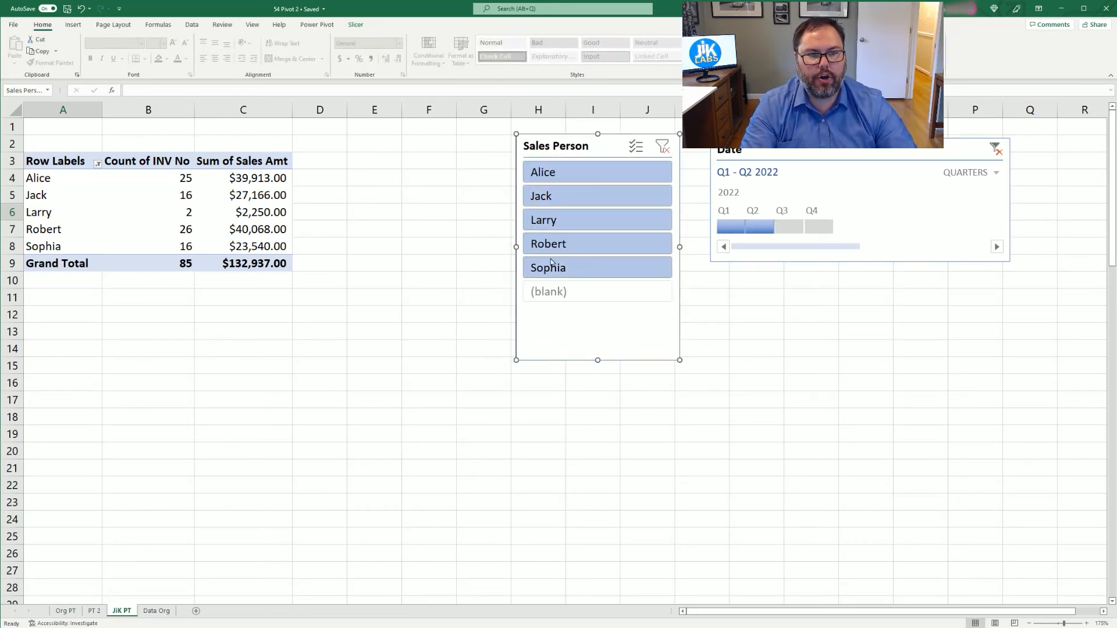
- Filter the PivotTable by the first sales person in the slicer, and switch the Date timeline to years and back to quarters
left_click(583, 174)
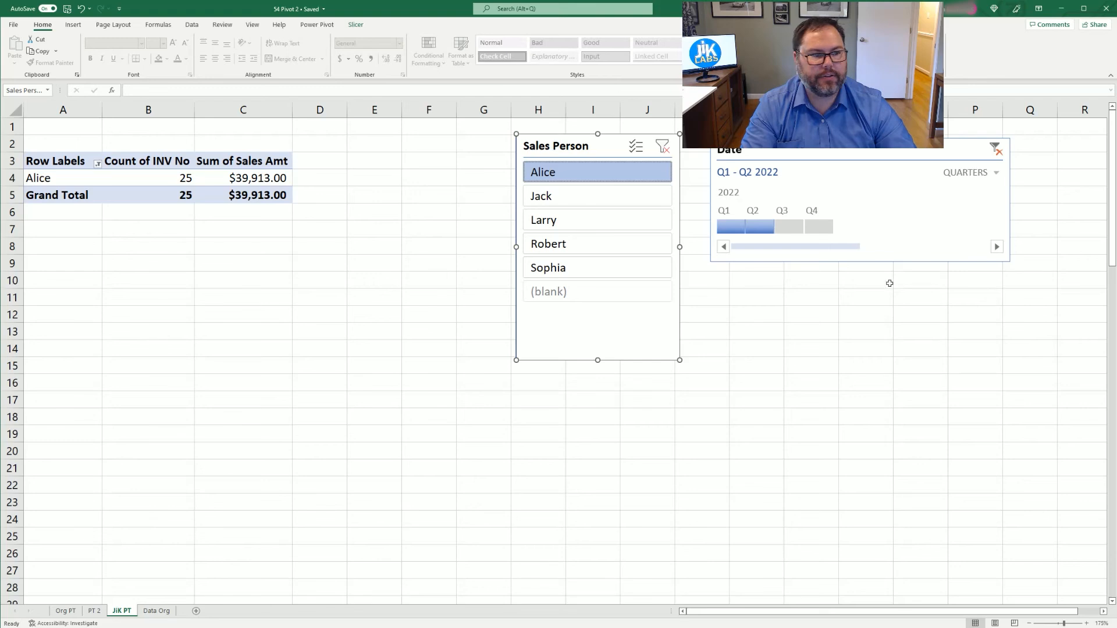
left_click(998, 173)
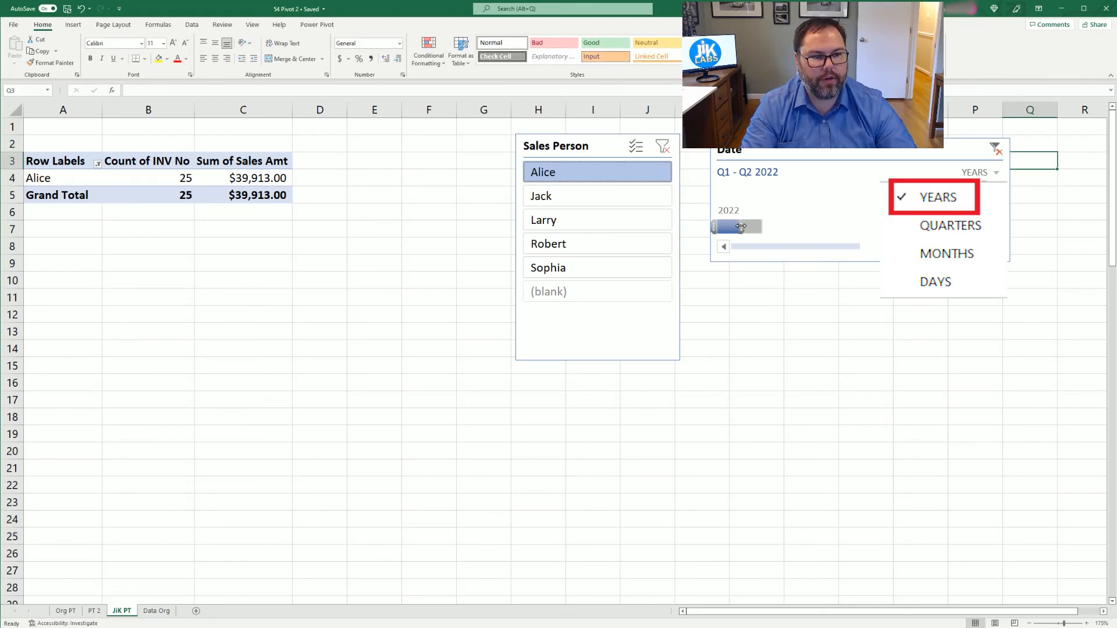
left_click(938, 197)
left_click(979, 174)
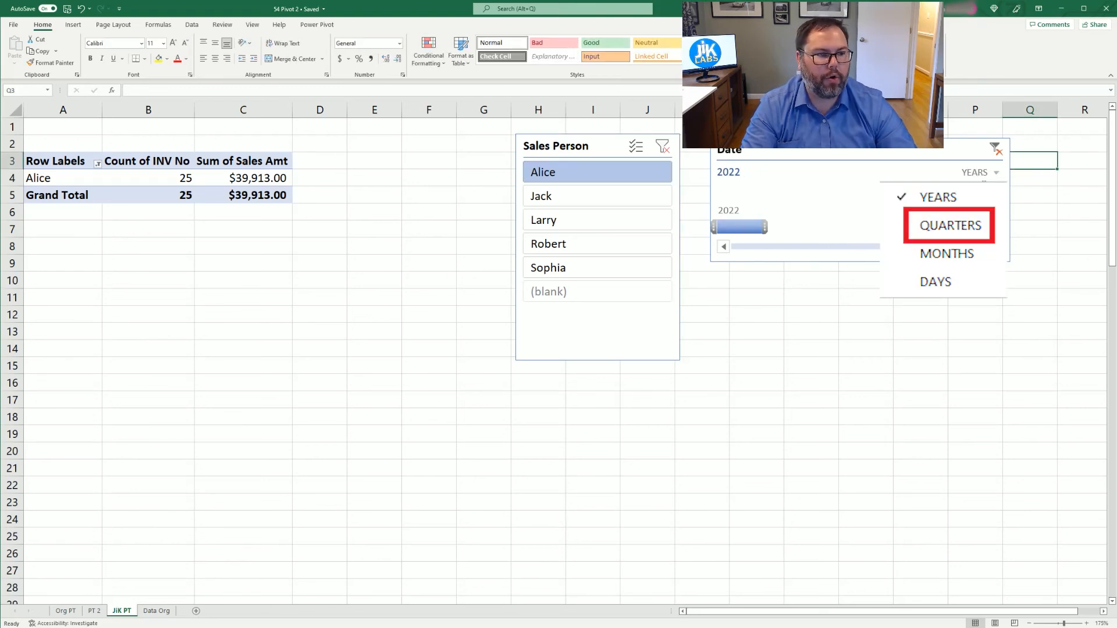
left_click(950, 225)
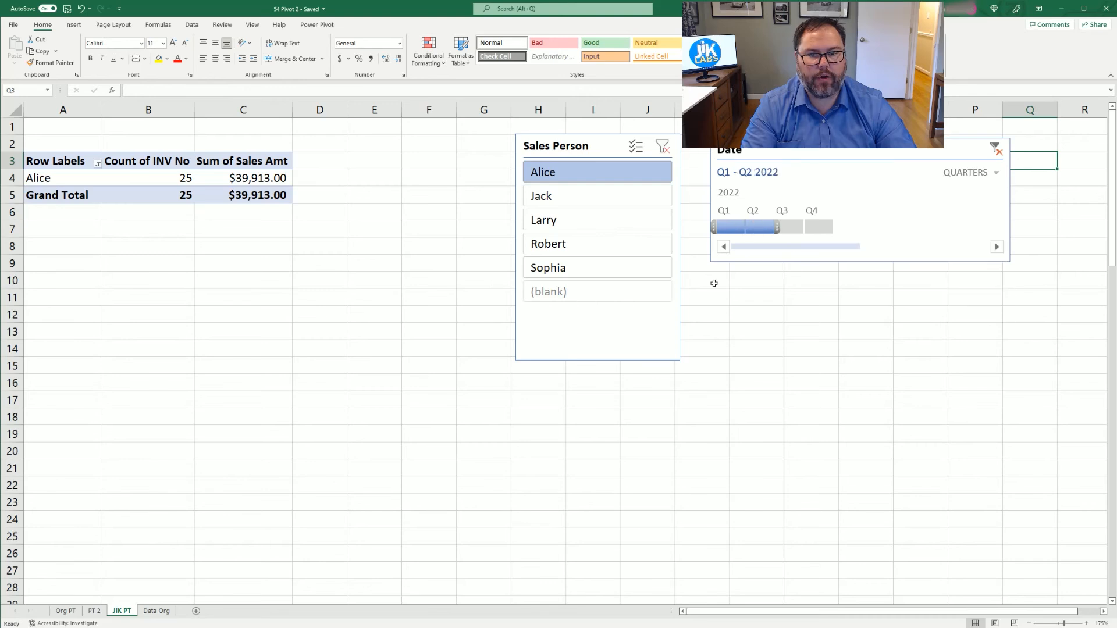
- Filter the PivotTable with the Date timeline by Q3 2022, Q4 2022 and finally Q1 2022
left_click(790, 227)
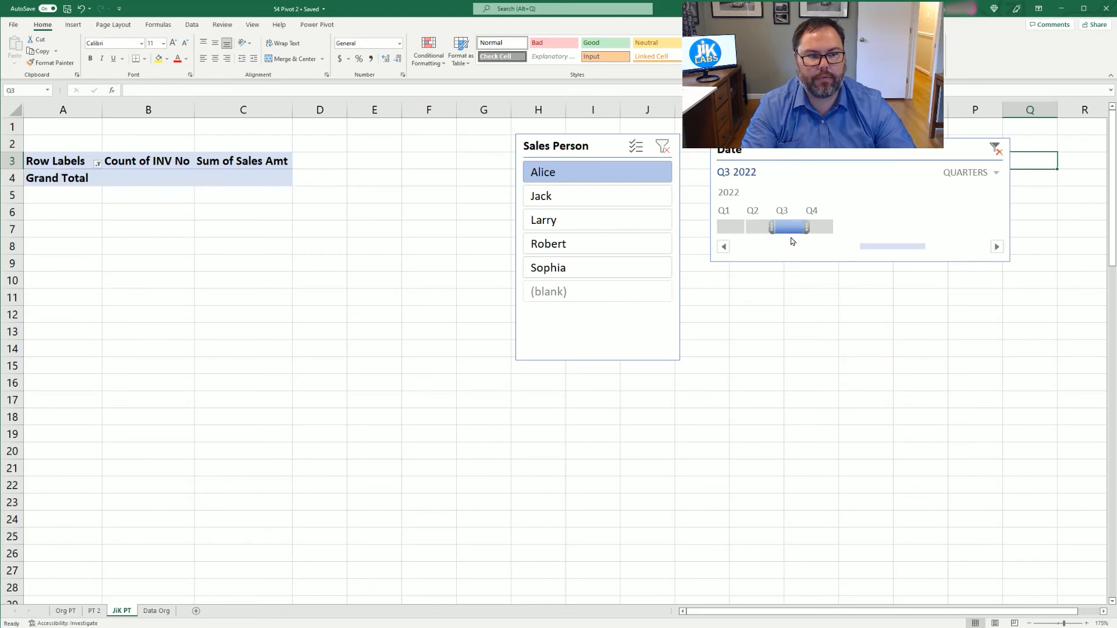
left_click(819, 226)
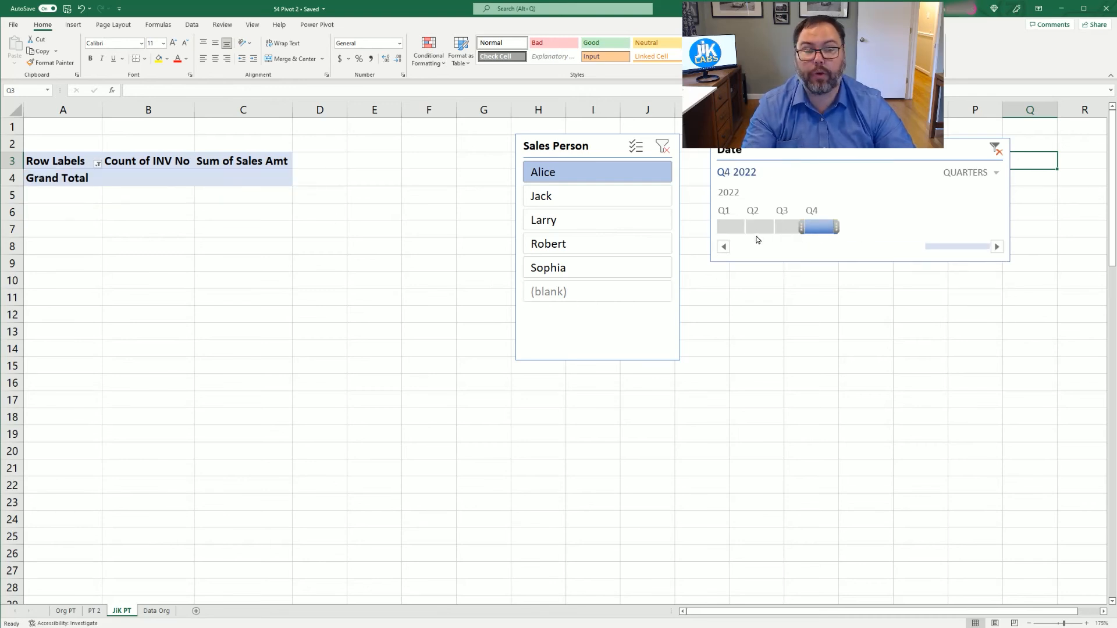
left_click(736, 228)
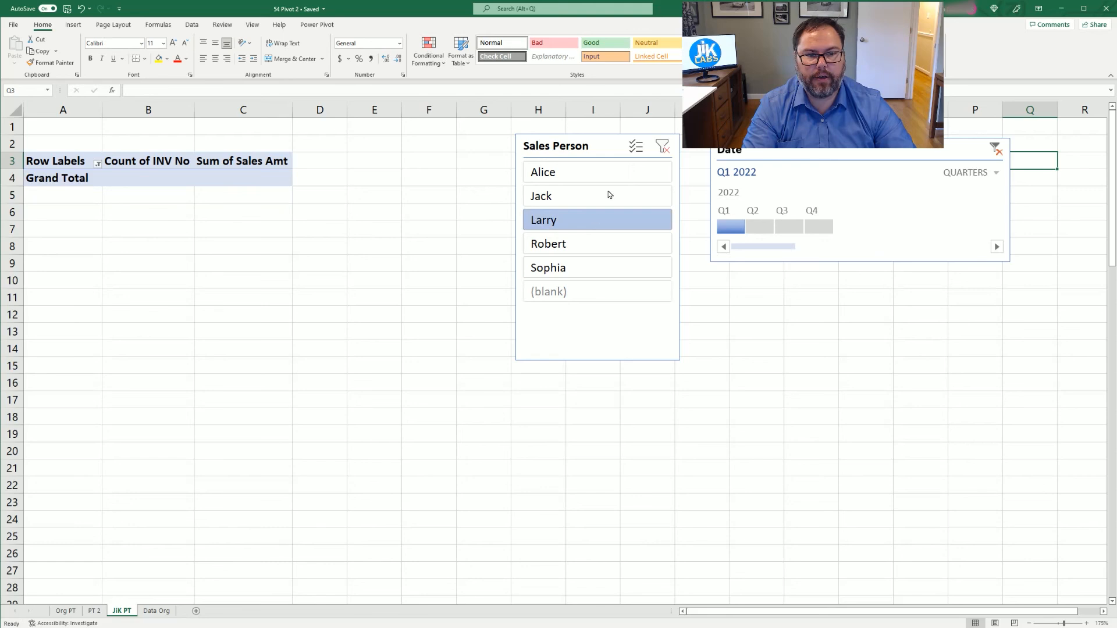
- Multi-select the first four sales people in the Sales Person slicer and extend the Date timeline range to Q1 - Q2 2022
left_click(588, 173)
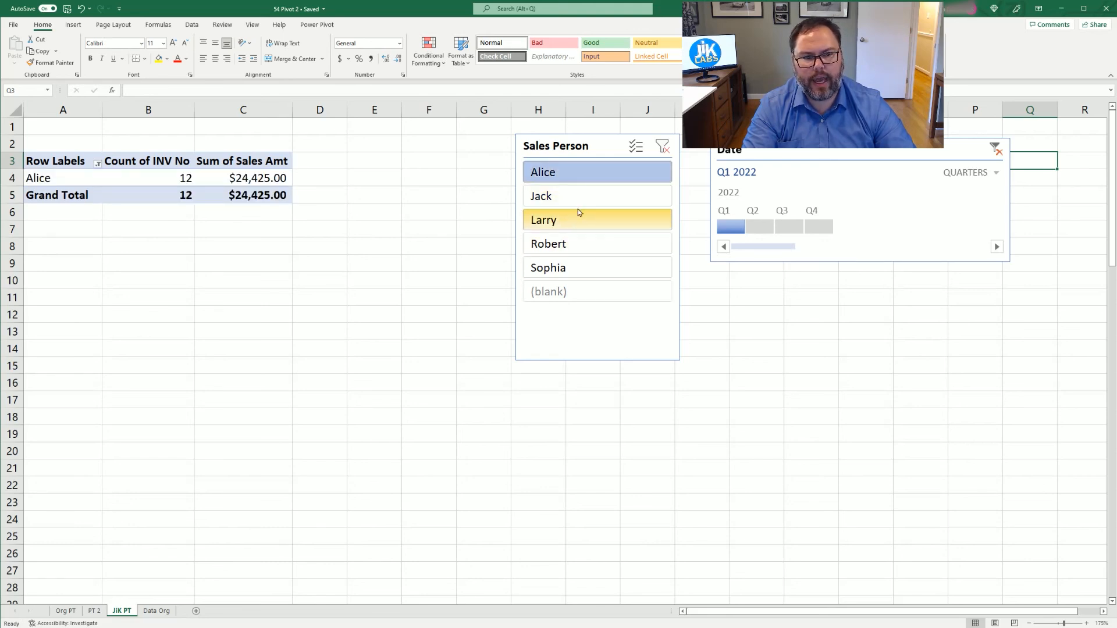
left_click(636, 153)
left_click(574, 197)
left_click(556, 220)
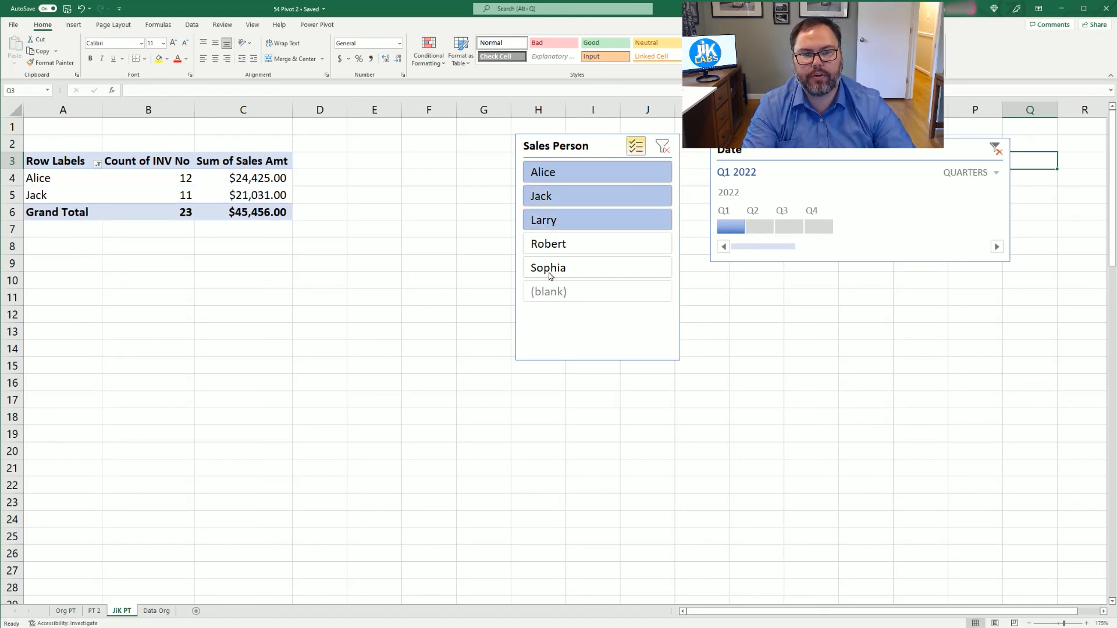
left_click(560, 245)
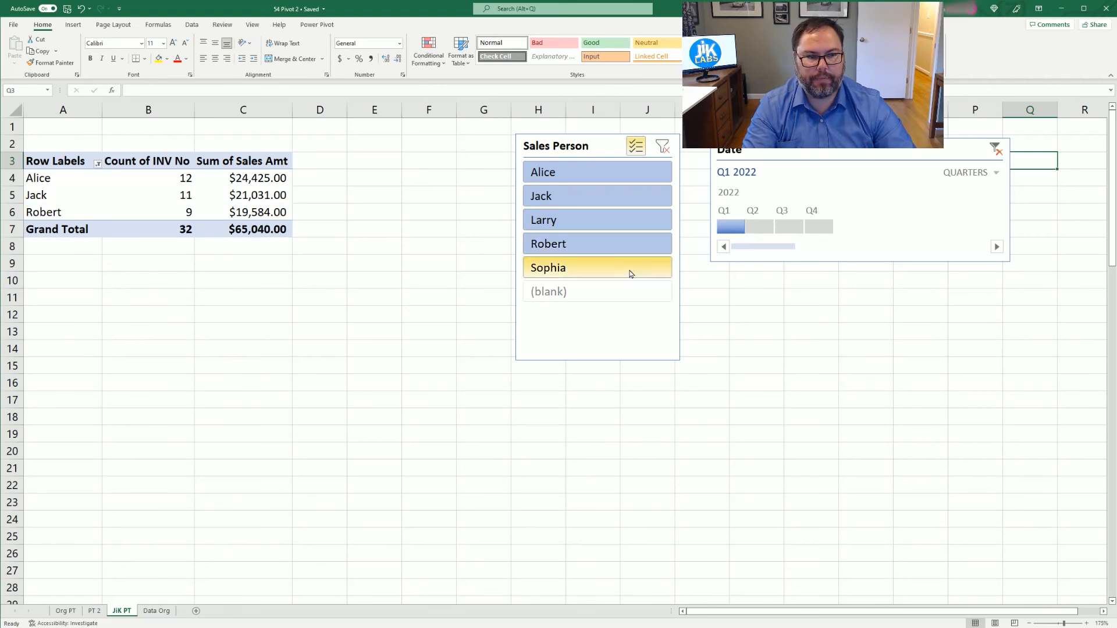
left_click_drag(759, 226, 773, 227)
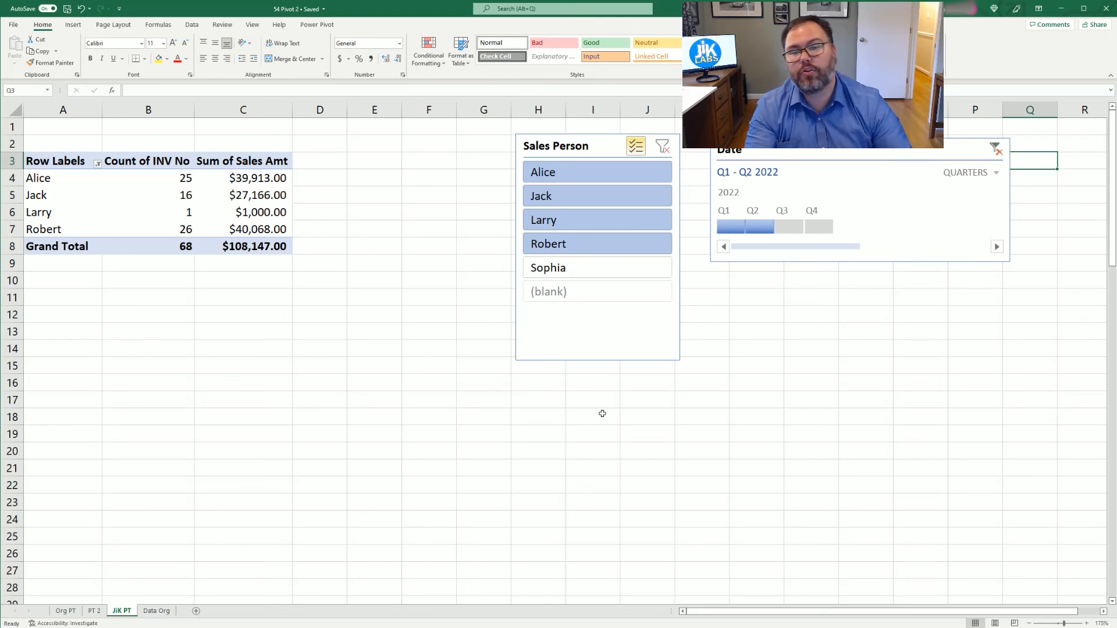
- Select the second sales person's row label to display the PivotTable's field list
left_click(77, 199)
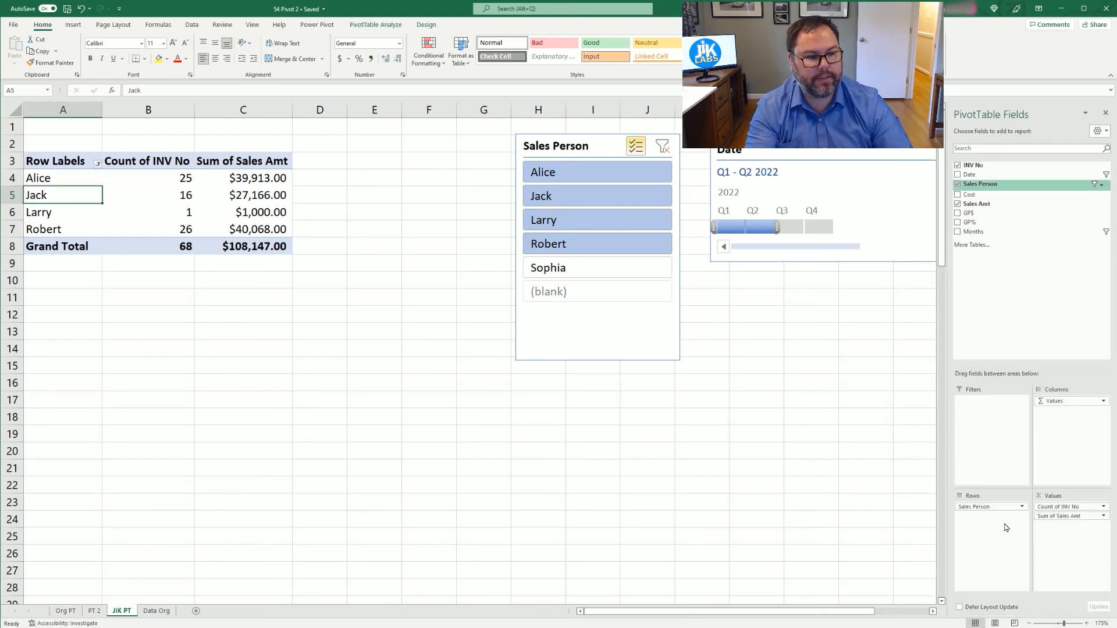